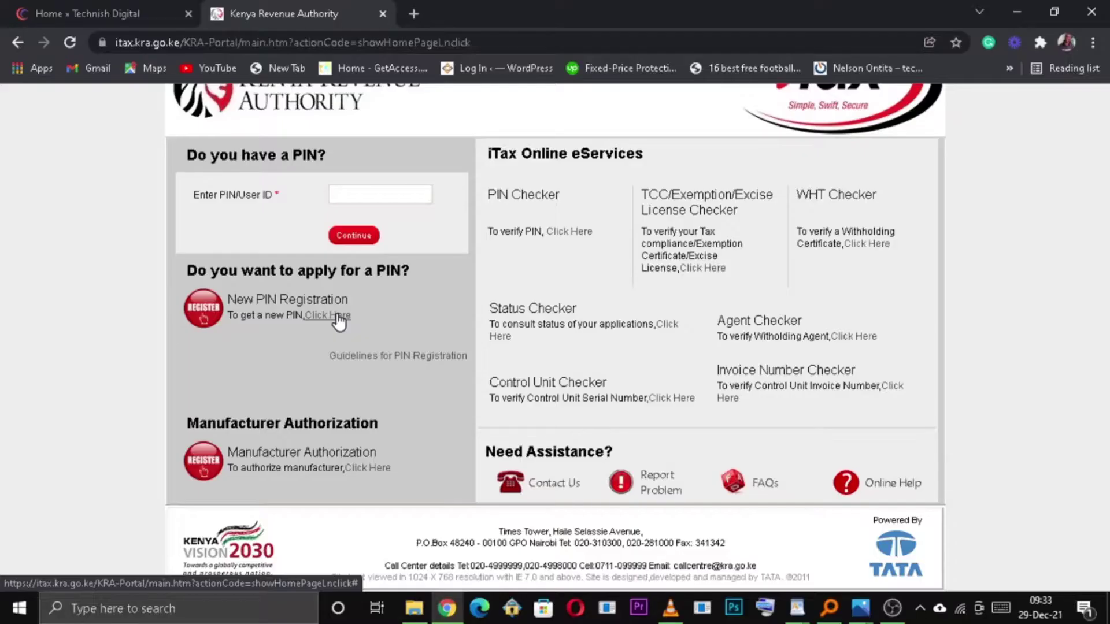
# - Start a new PIN registration with Taxpayer Type Non Individual and Mode Online Form
pyautogui.click(338, 316)
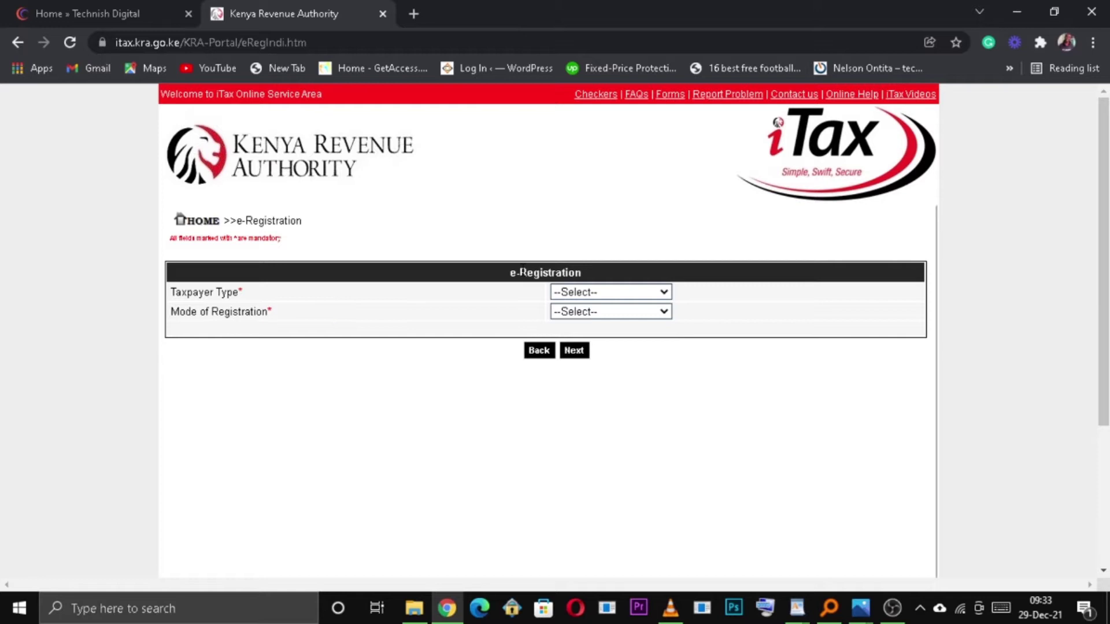
pyautogui.click(651, 293)
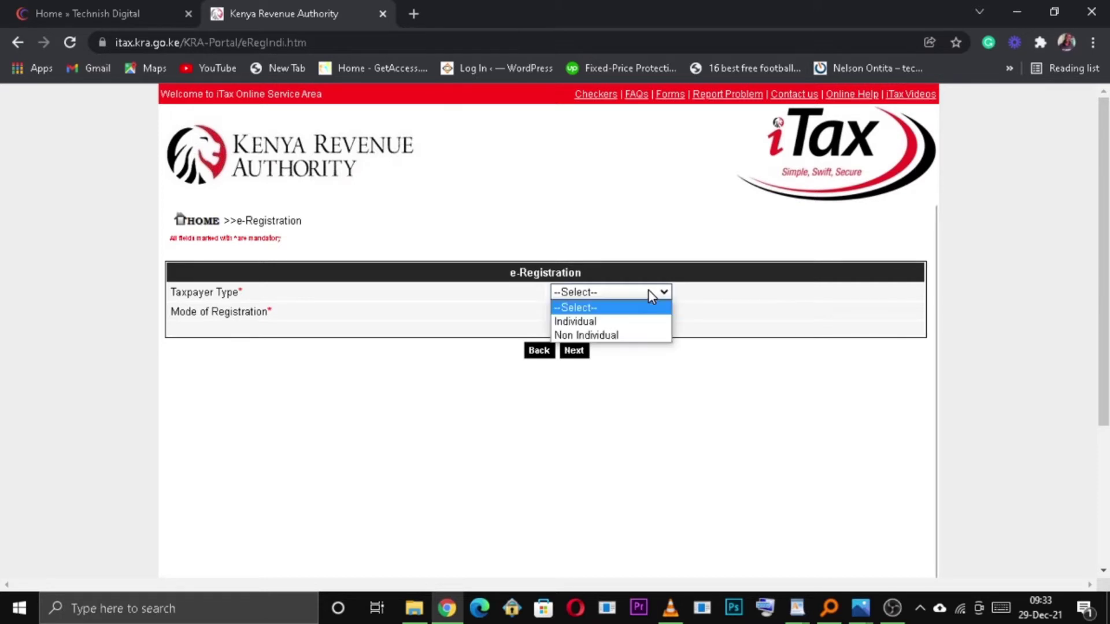
pyautogui.click(647, 326)
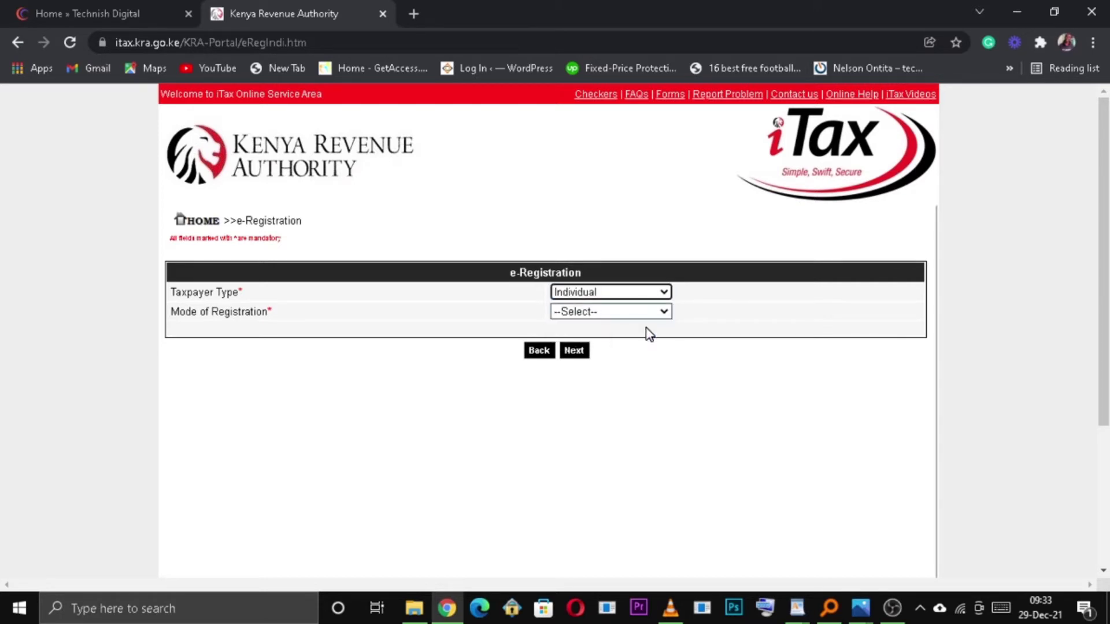
pyautogui.click(645, 296)
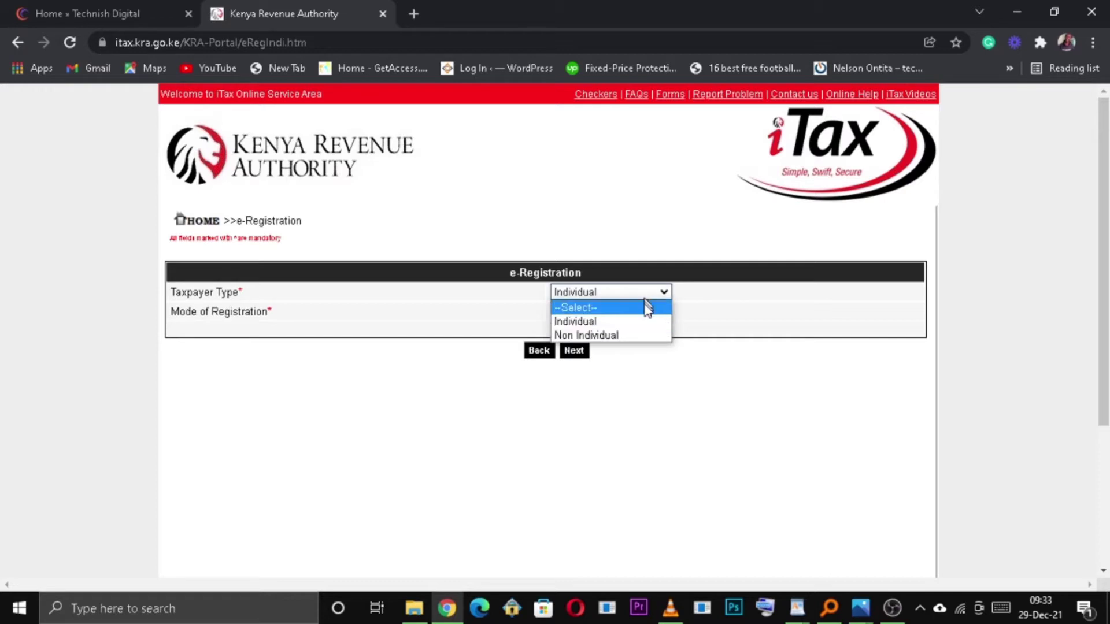
pyautogui.click(645, 336)
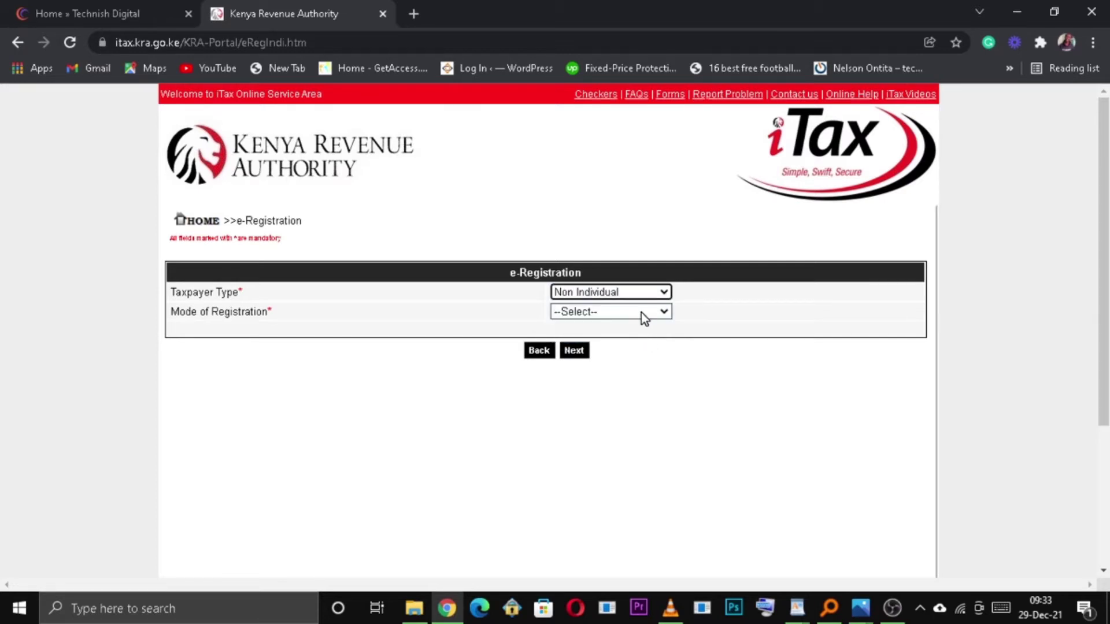
pyautogui.click(645, 318)
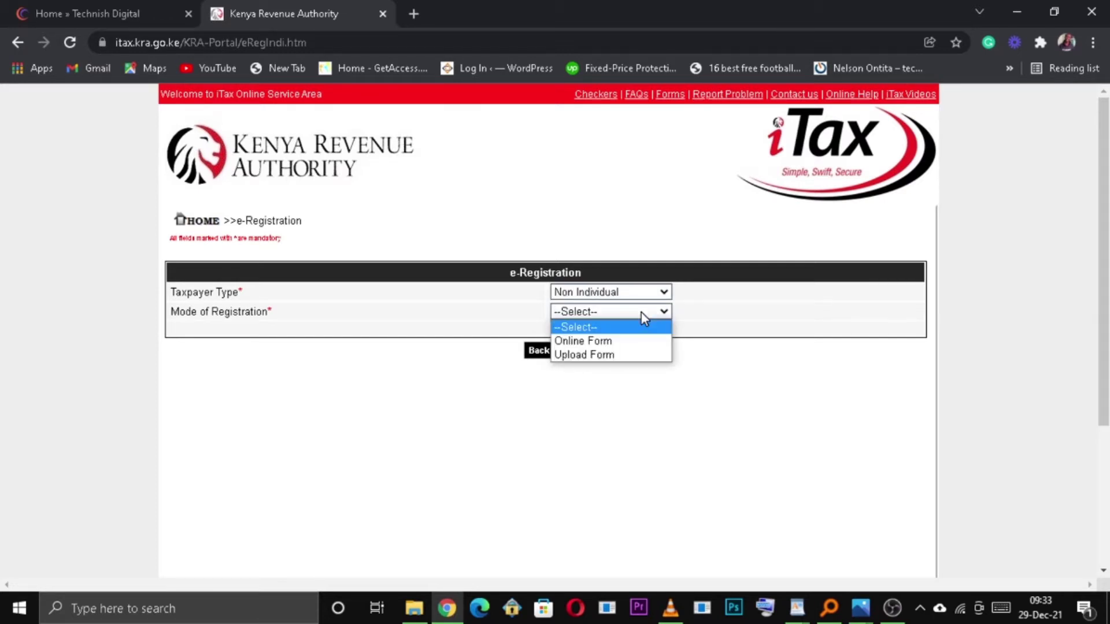
pyautogui.click(644, 342)
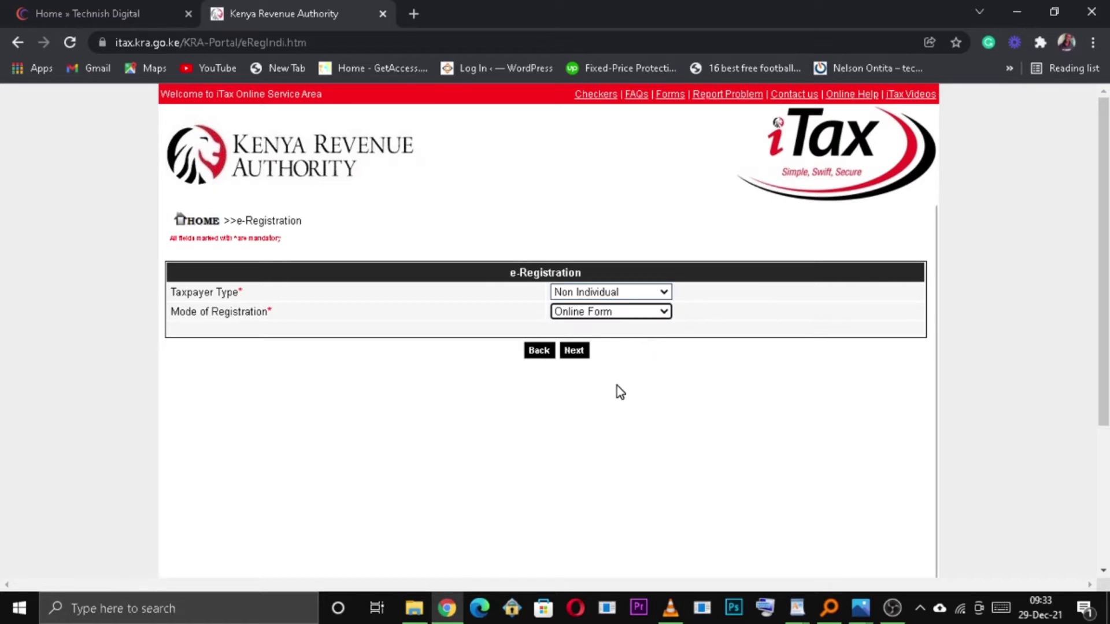
# - Open the Basic Information form and set Business Type Company, Sub Type Private Company
pyautogui.click(579, 351)
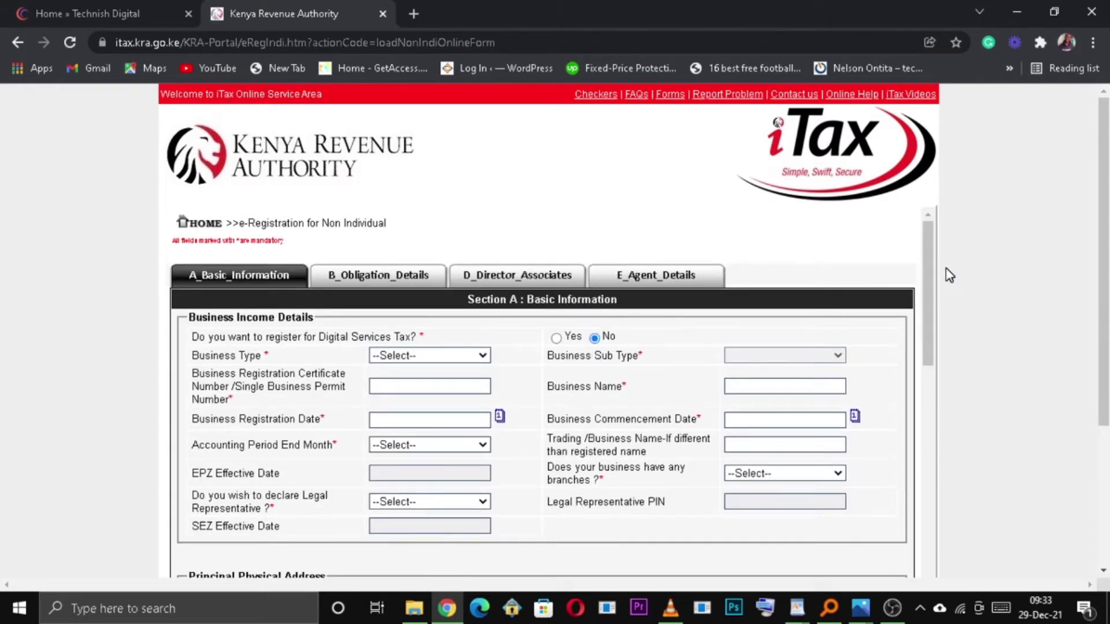
pyautogui.moveTo(929, 283); pyautogui.dragTo(934, 313)
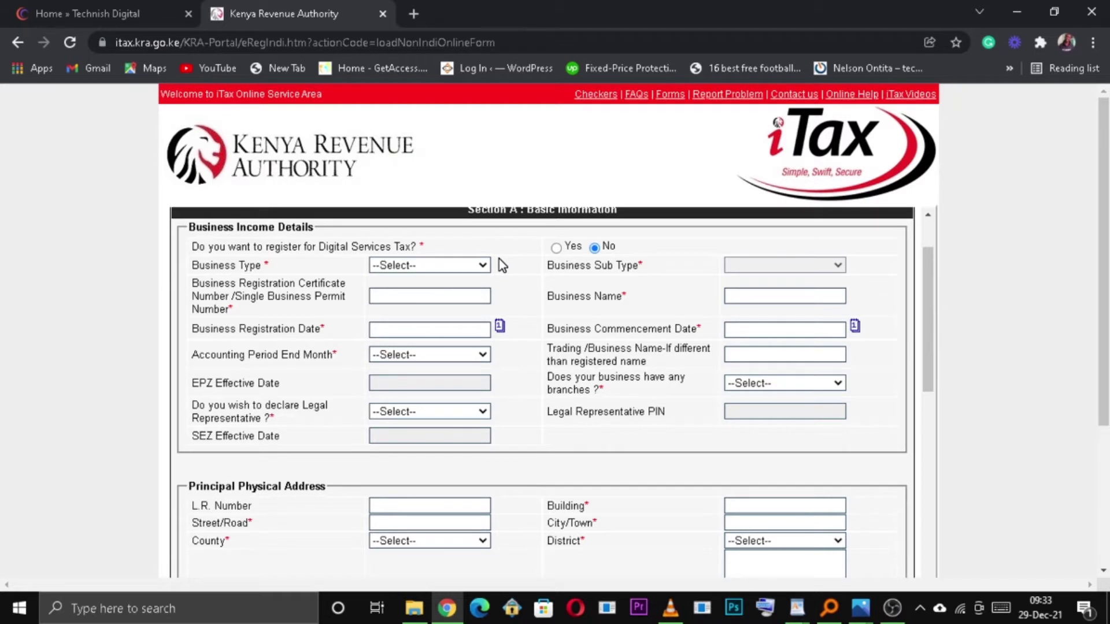
pyautogui.click(481, 265)
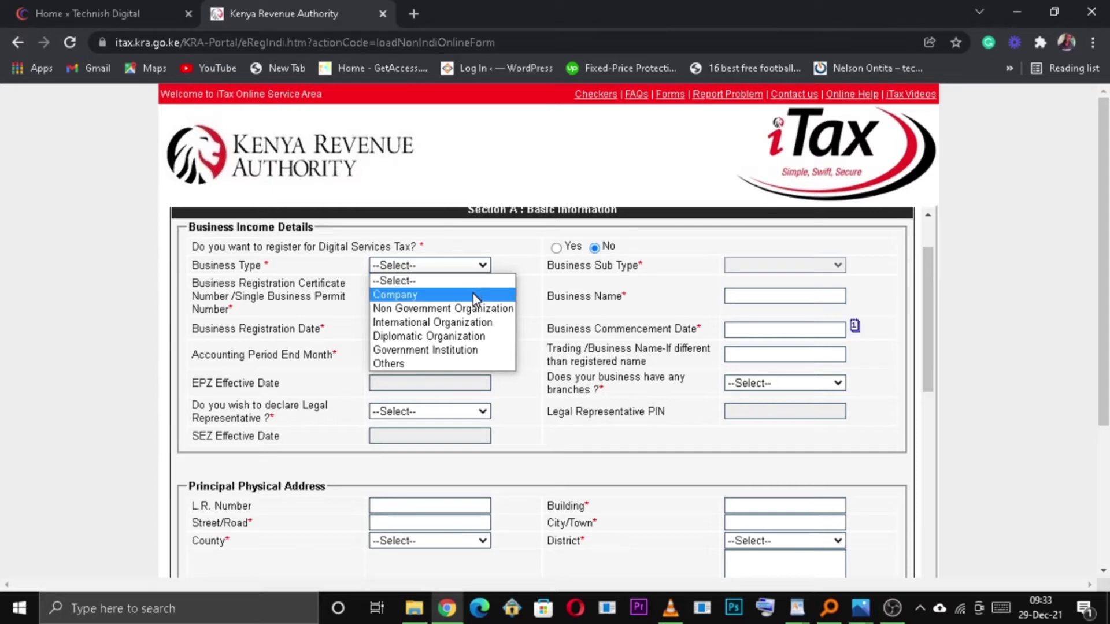
pyautogui.press('Escape')
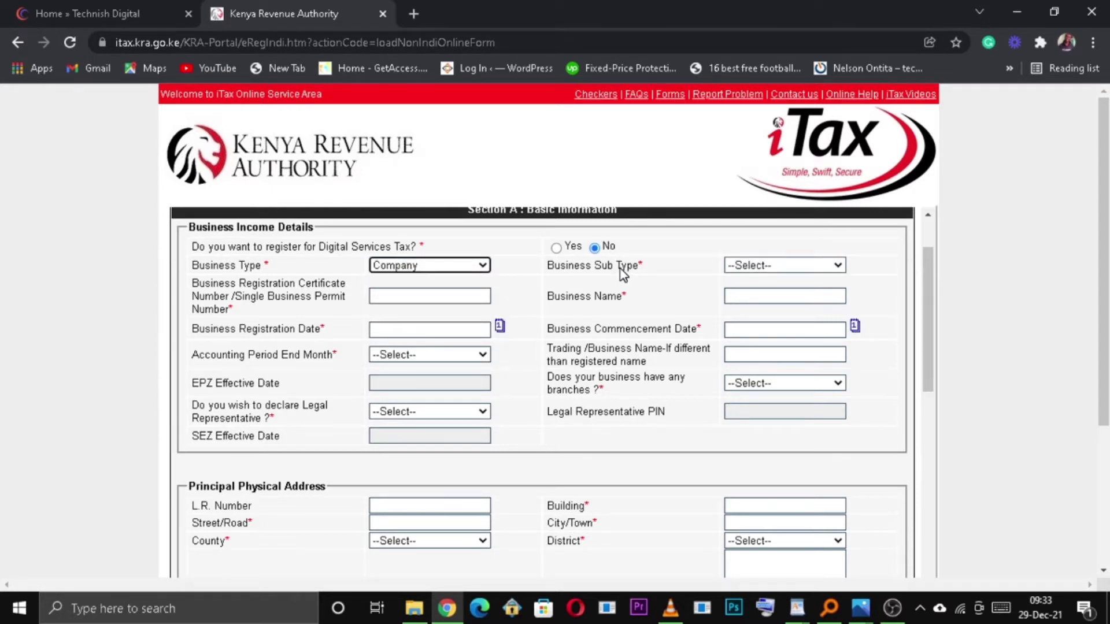
pyautogui.click(800, 265)
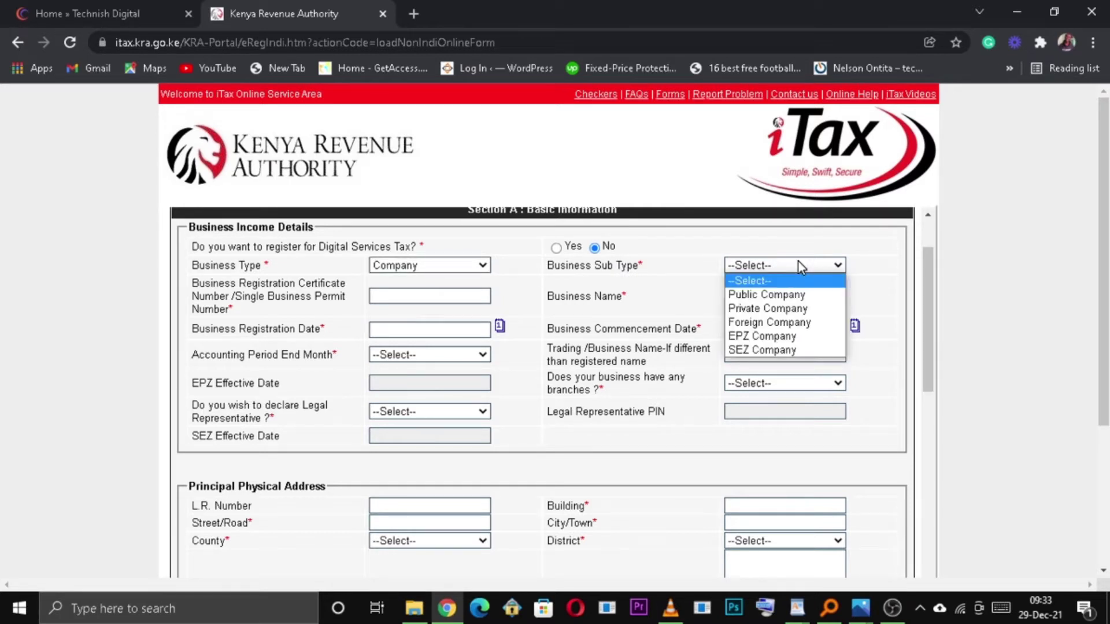
pyautogui.click(802, 309)
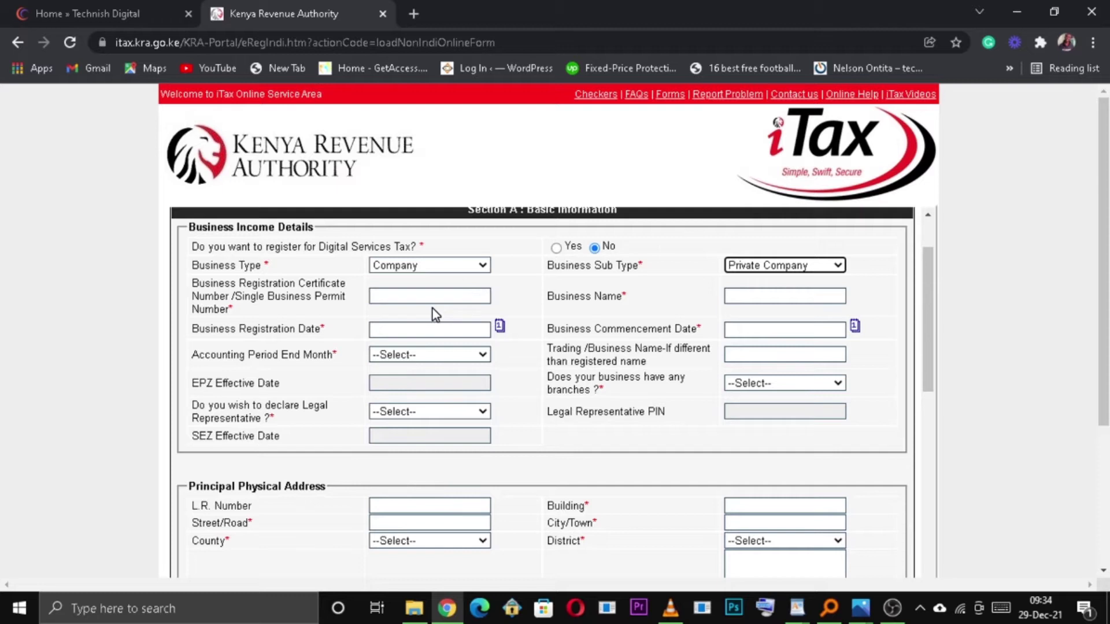
# - Replace the rejected 30 December date with a Business Registration Date of 01/12/2021
pyautogui.click(499, 332)
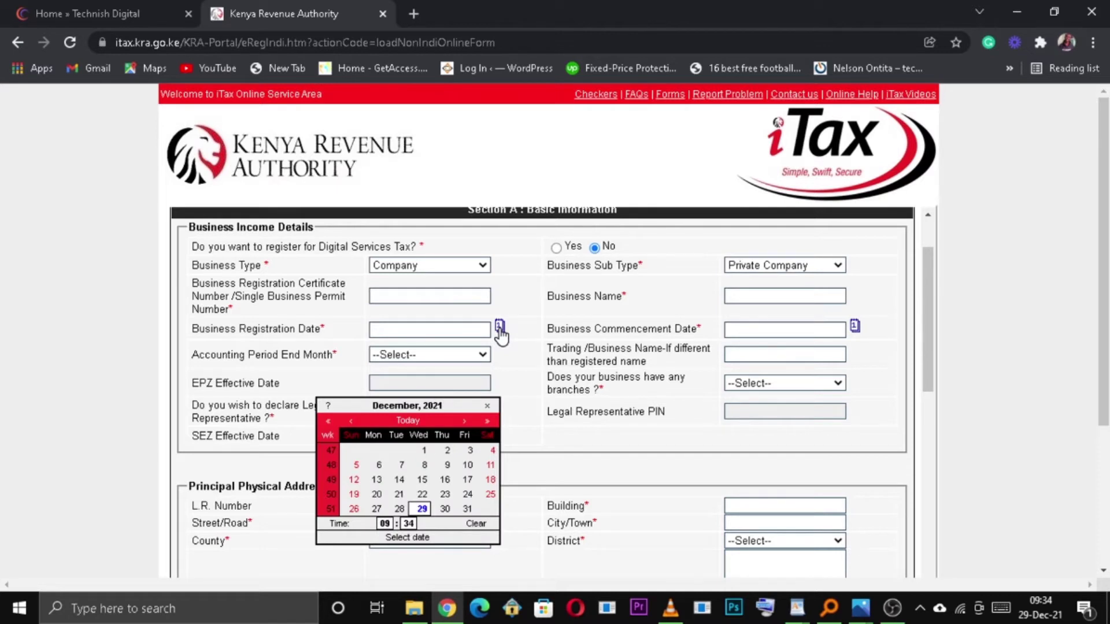
pyautogui.click(445, 510)
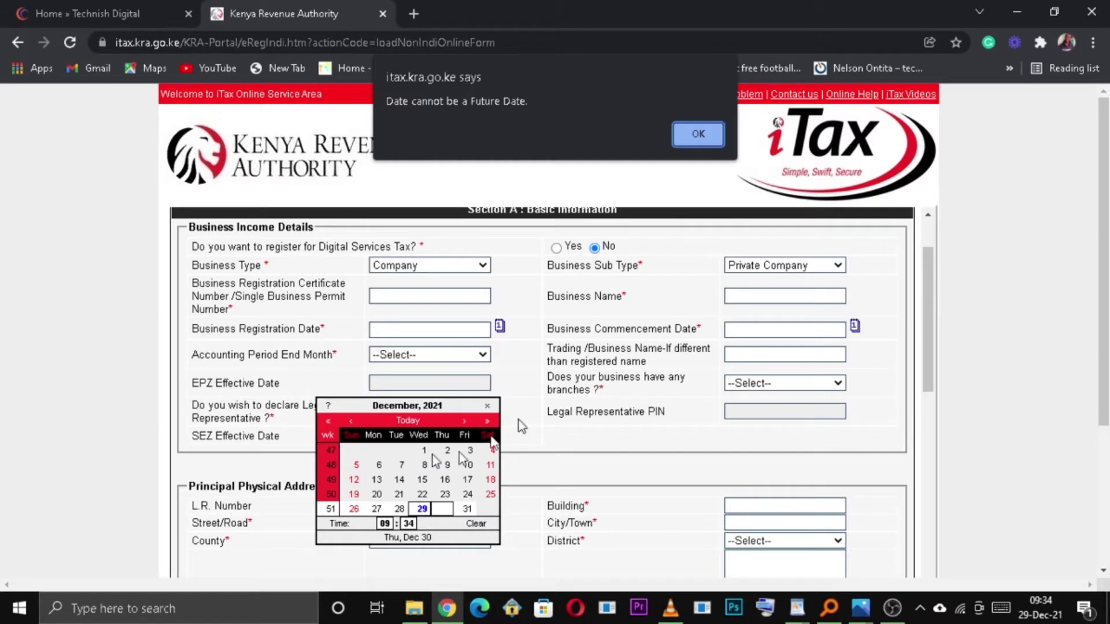
pyautogui.click(694, 133)
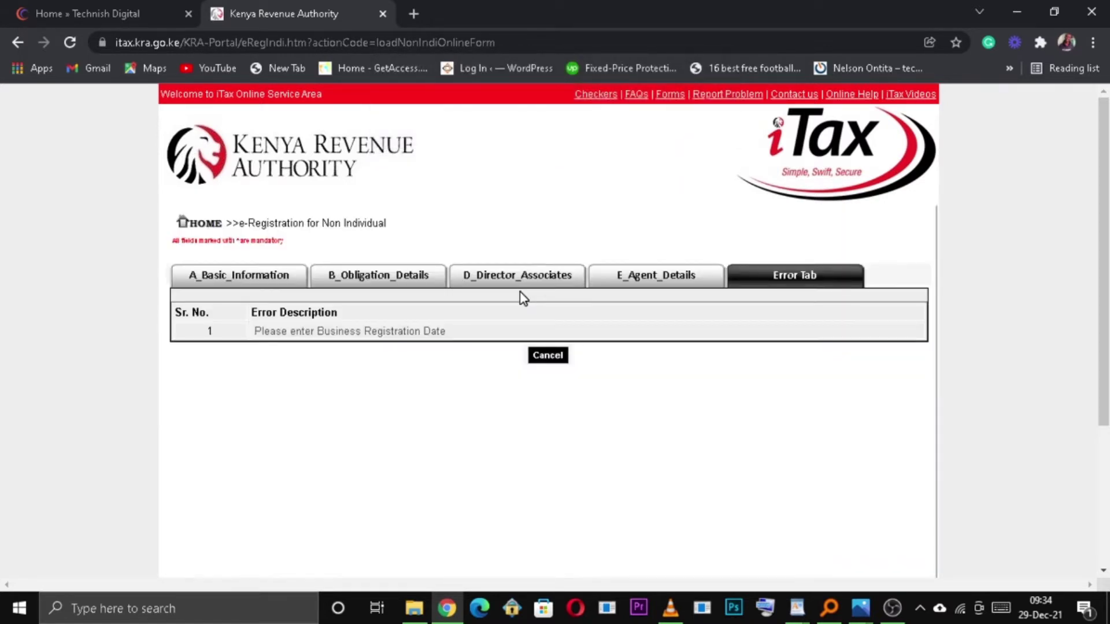
pyautogui.click(281, 293)
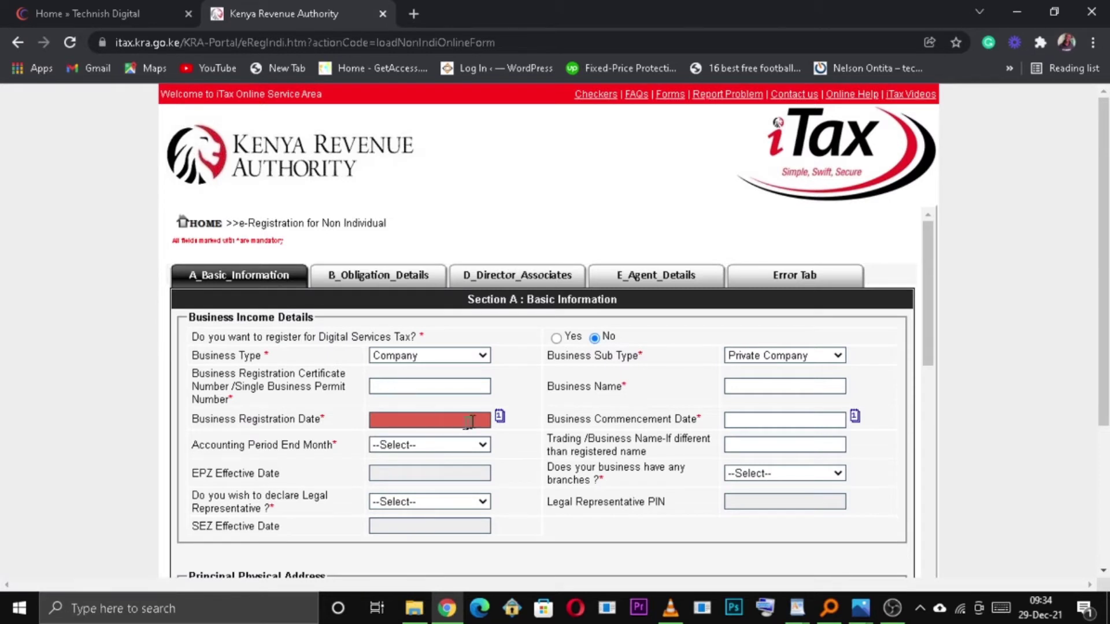
pyautogui.click(500, 418)
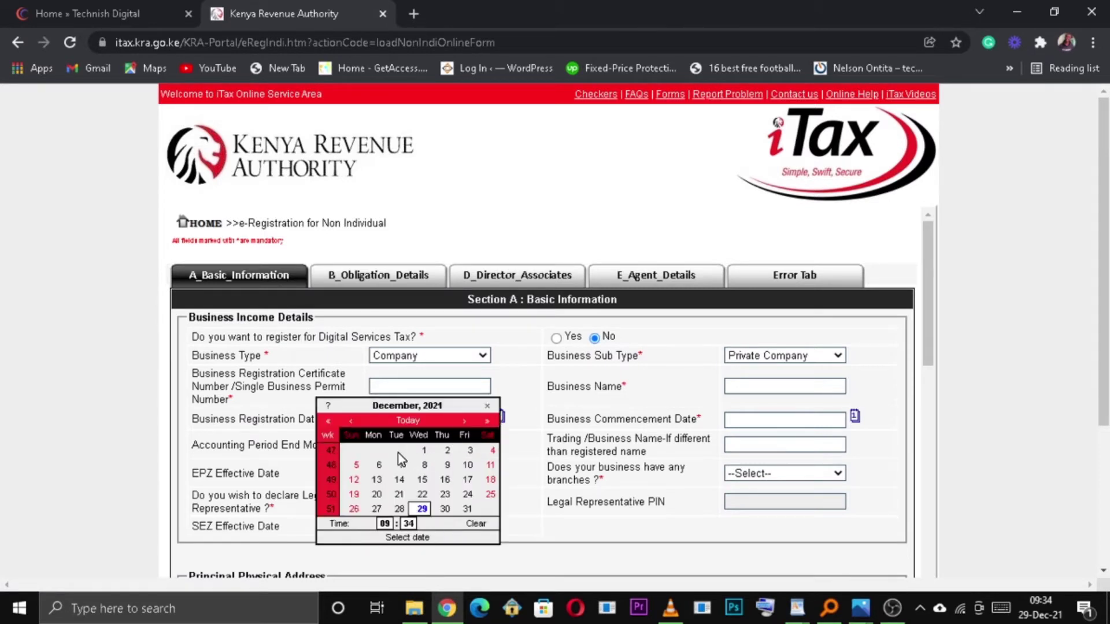
pyautogui.click(424, 451)
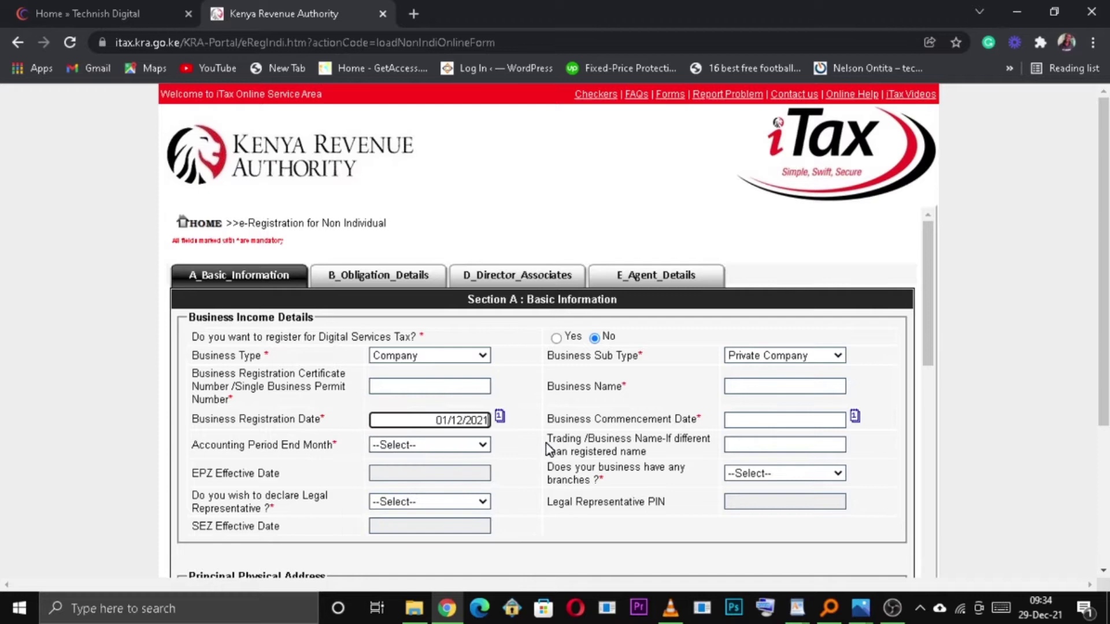
pyautogui.moveTo(934, 309)
pyautogui.mouseDown()
pyautogui.moveTo(929, 362)
pyautogui.moveTo(928, 329)
pyautogui.mouseUp()
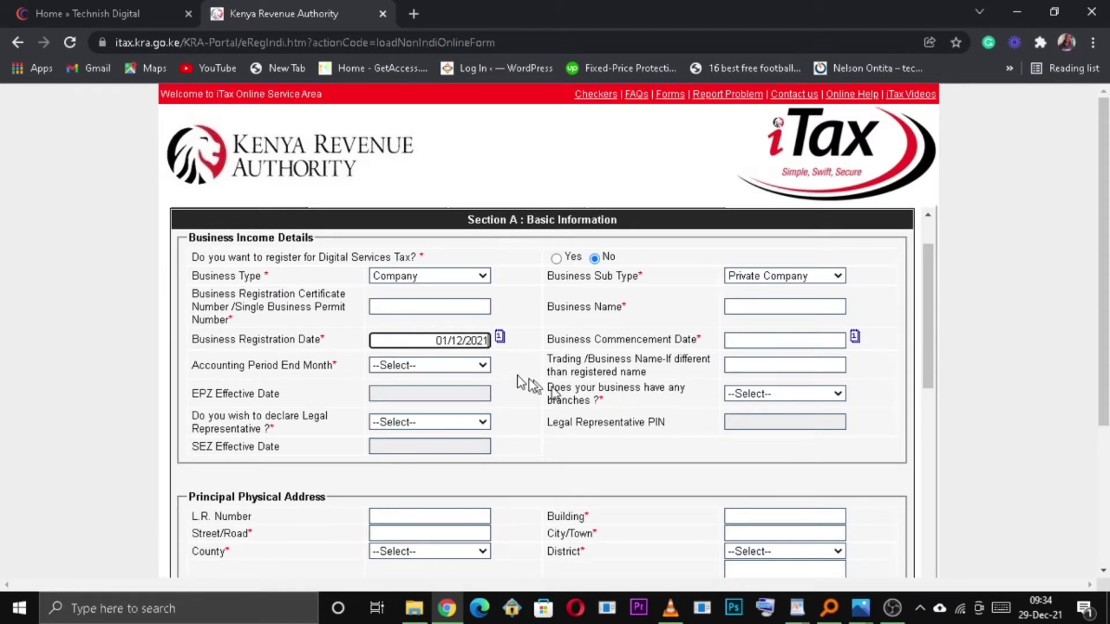
# - Answer No to 'Does your business have any branches?' and to declaring a Legal Representative
pyautogui.click(470, 365)
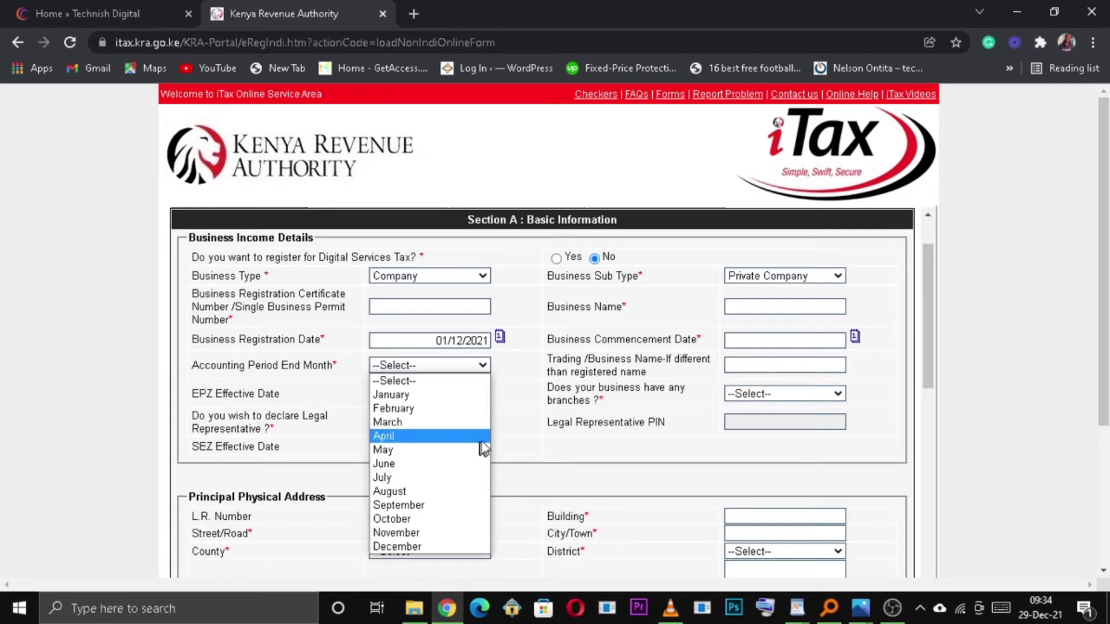
pyautogui.click(621, 358)
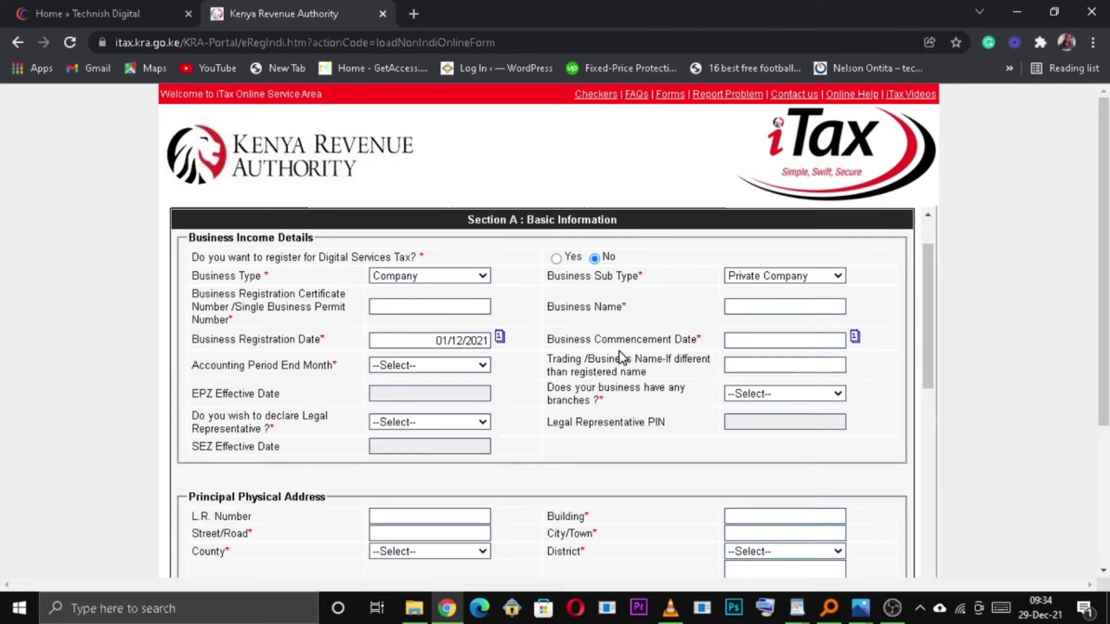
pyautogui.click(797, 393)
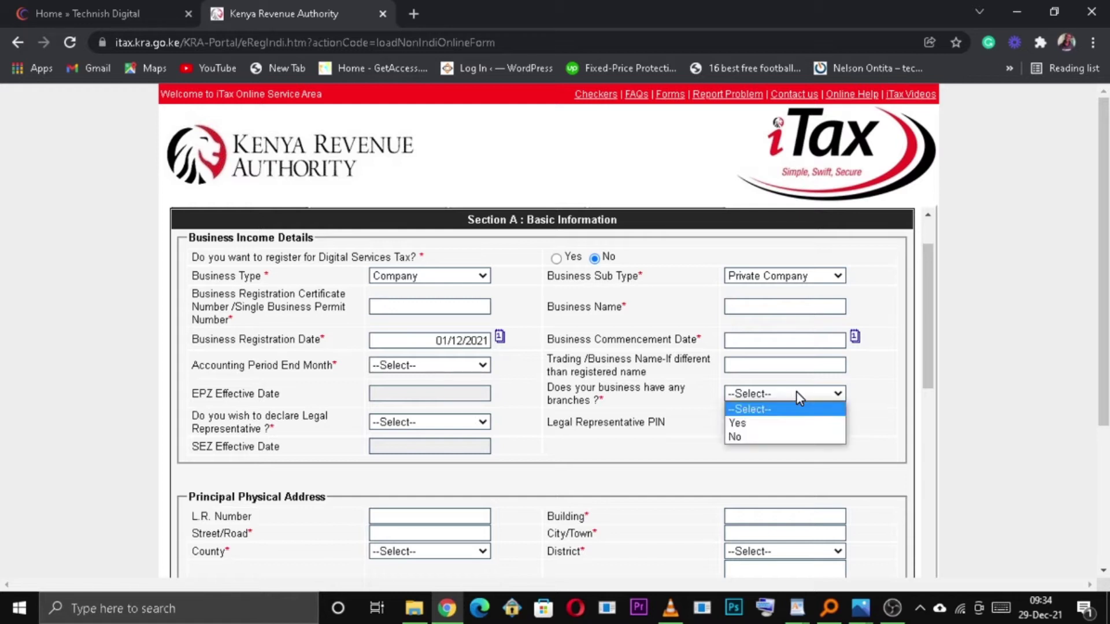
pyautogui.click(796, 438)
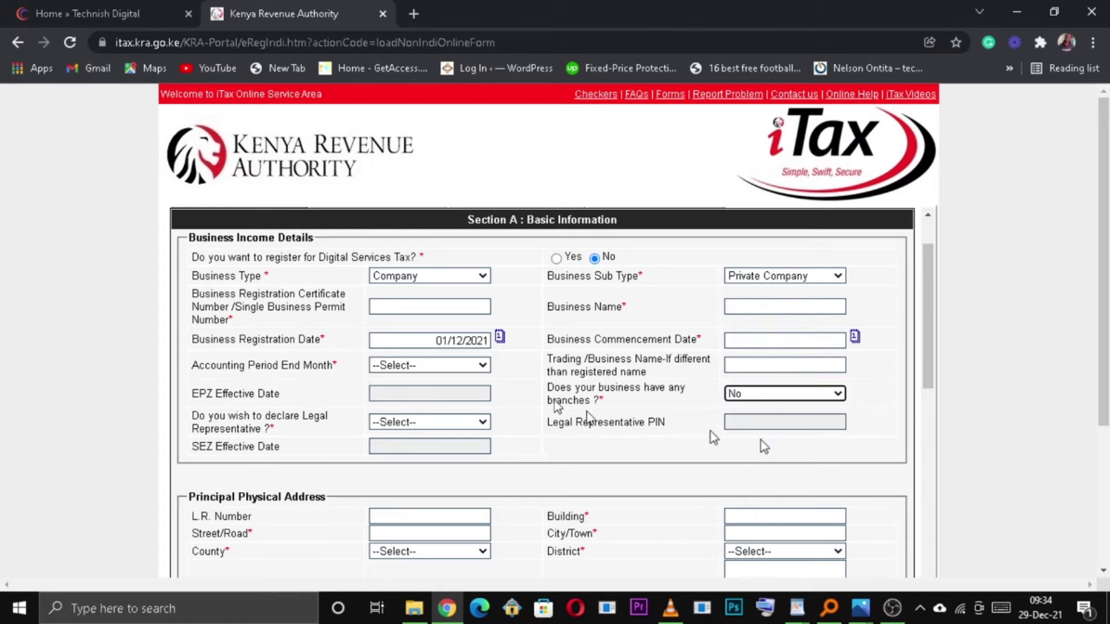
pyautogui.click(435, 428)
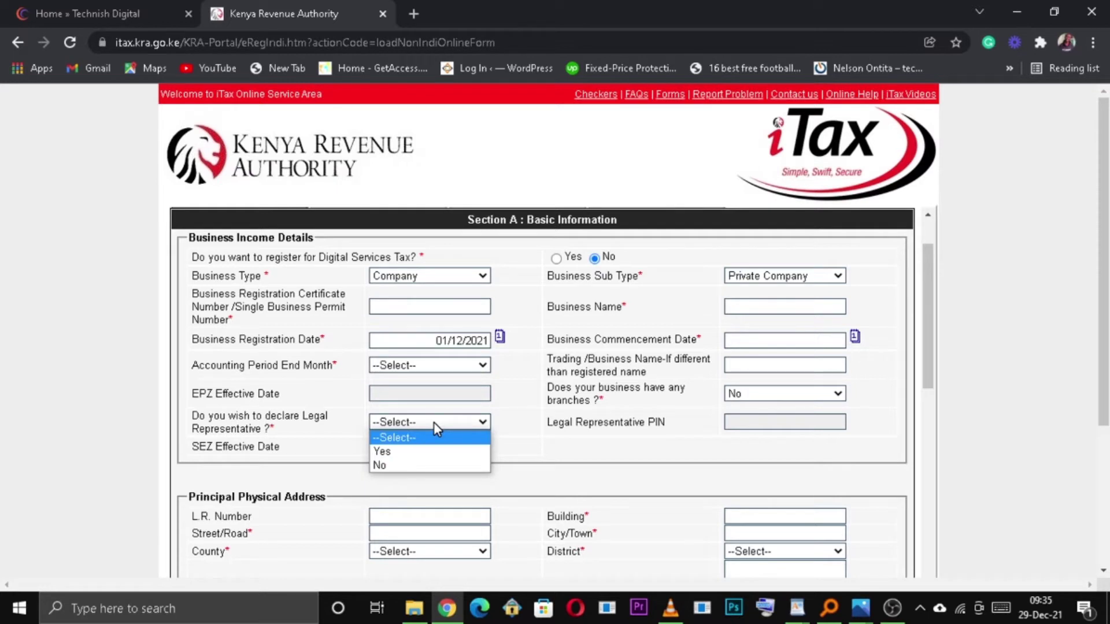
pyautogui.click(429, 466)
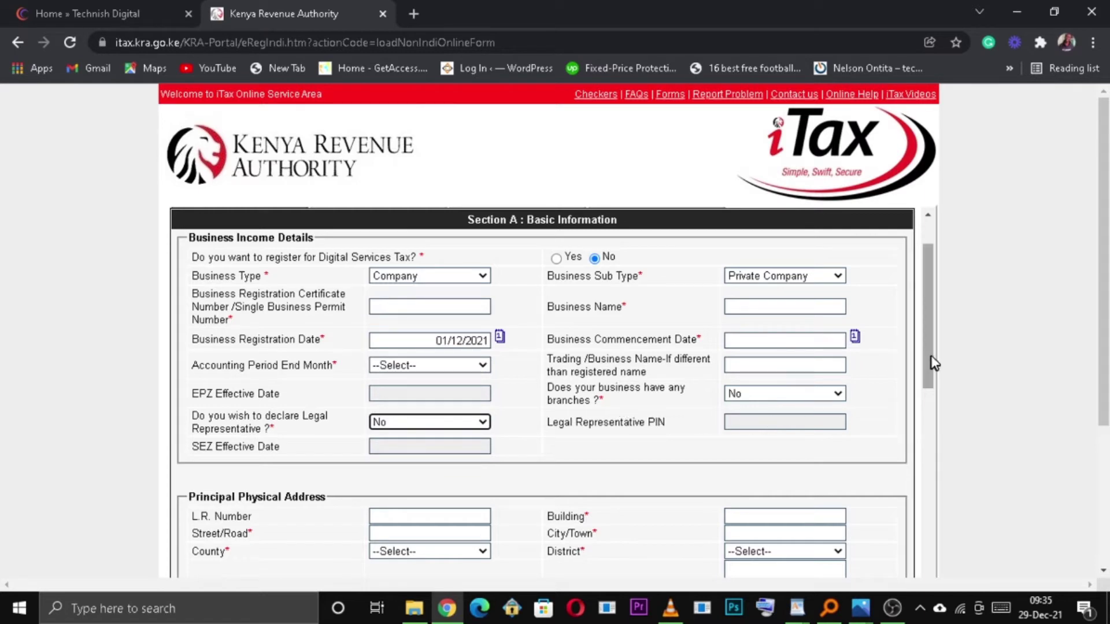
pyautogui.moveTo(931, 364); pyautogui.dragTo(928, 428)
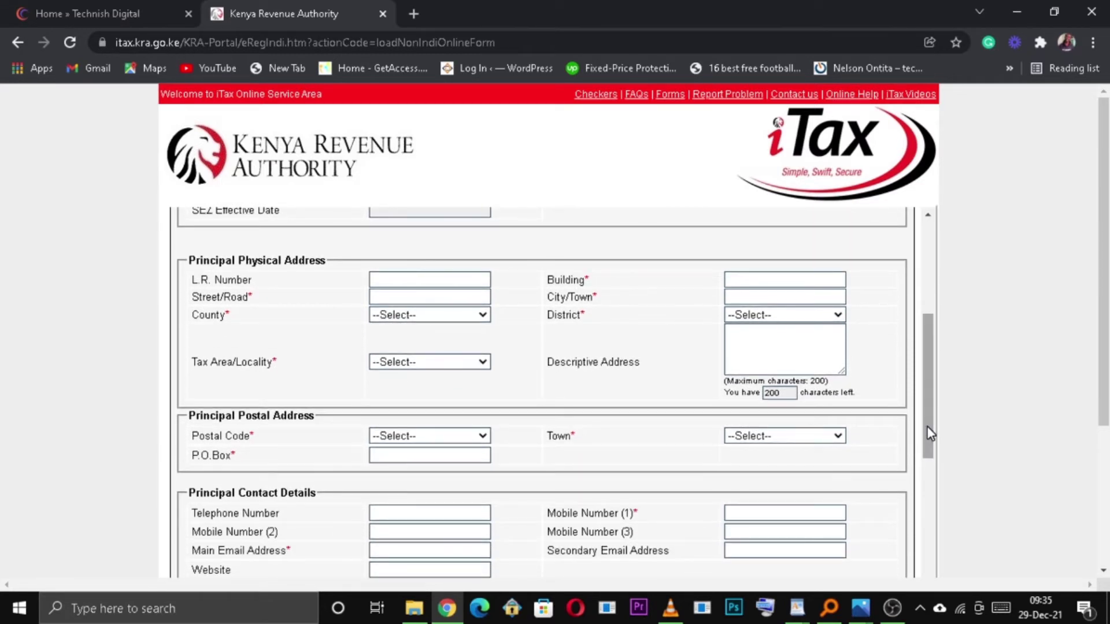
# - Set the principal address County to Nairobi
pyautogui.click(770, 284)
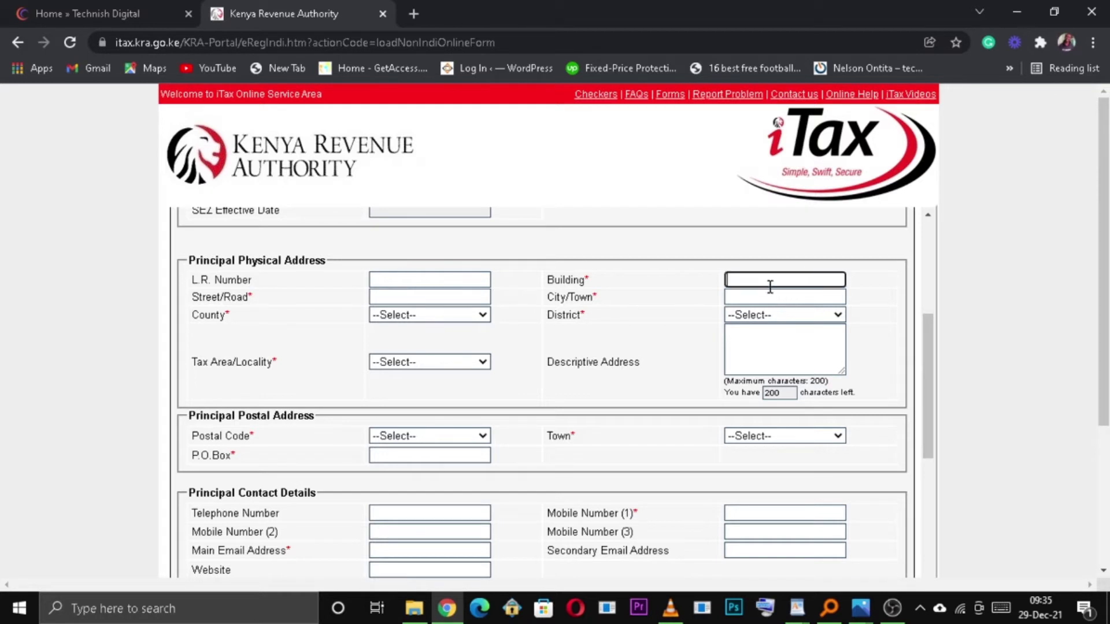
pyautogui.click(768, 297)
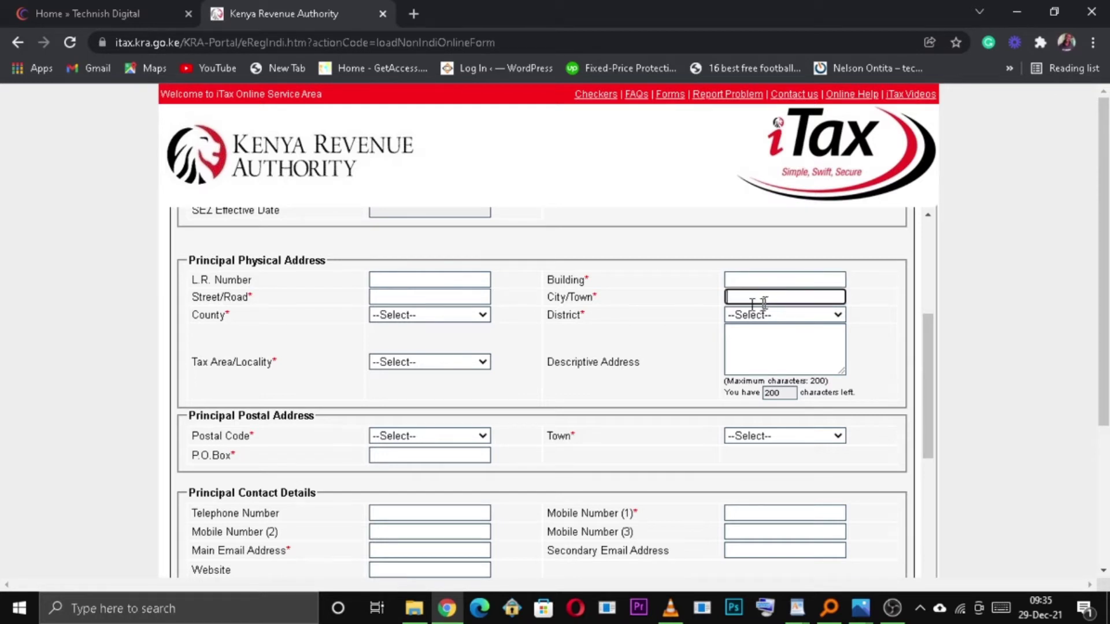
pyautogui.click(447, 315)
pyautogui.click(446, 315)
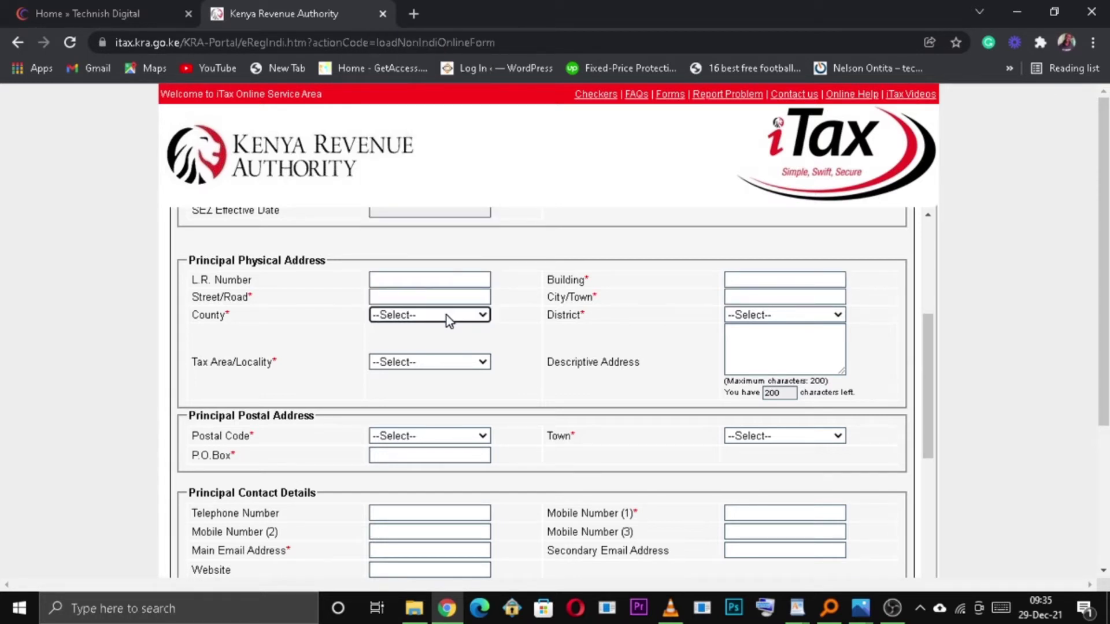
pyautogui.click(447, 314)
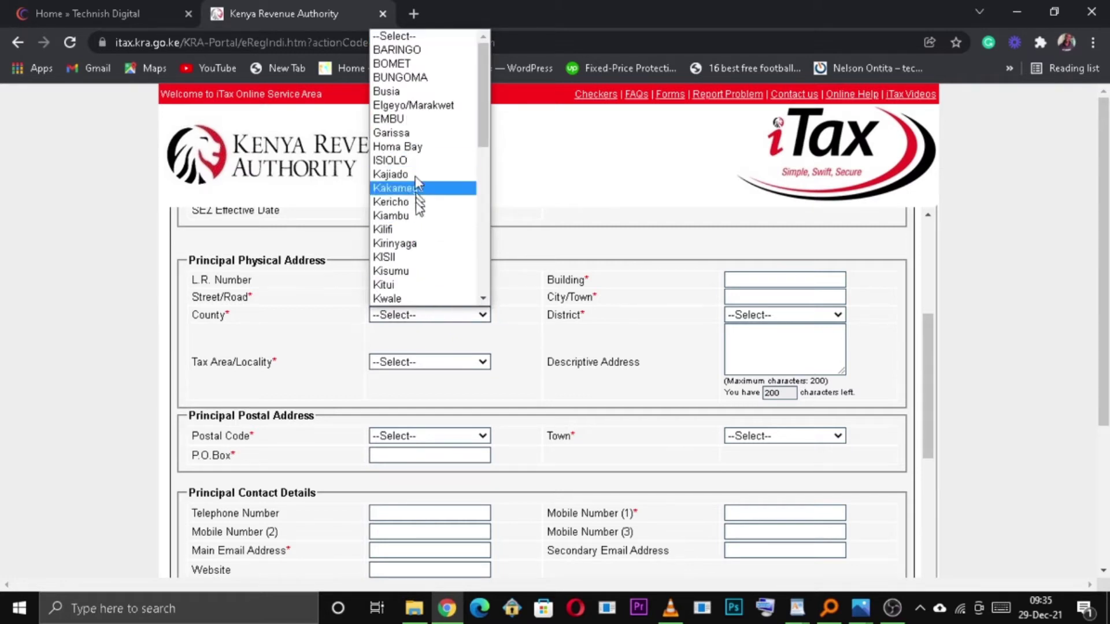
pyautogui.scroll(-6, 483, 240)
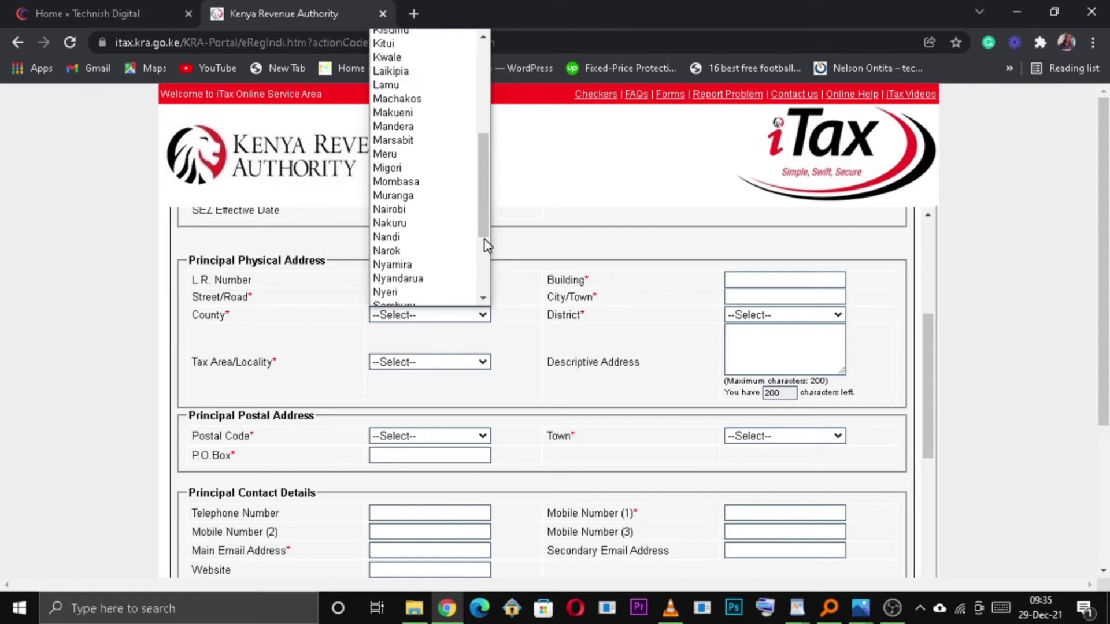
pyautogui.click(433, 213)
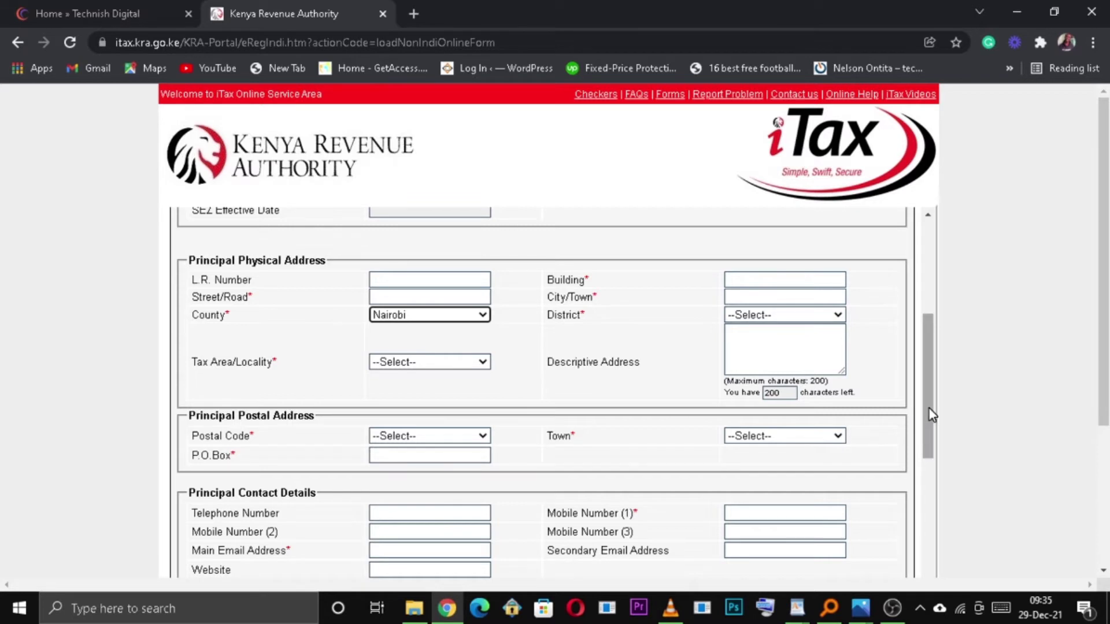
# - Choose Postal Code 00100 so the Town fills in as NAIROBI GPO
pyautogui.moveTo(929, 408); pyautogui.dragTo(932, 445)
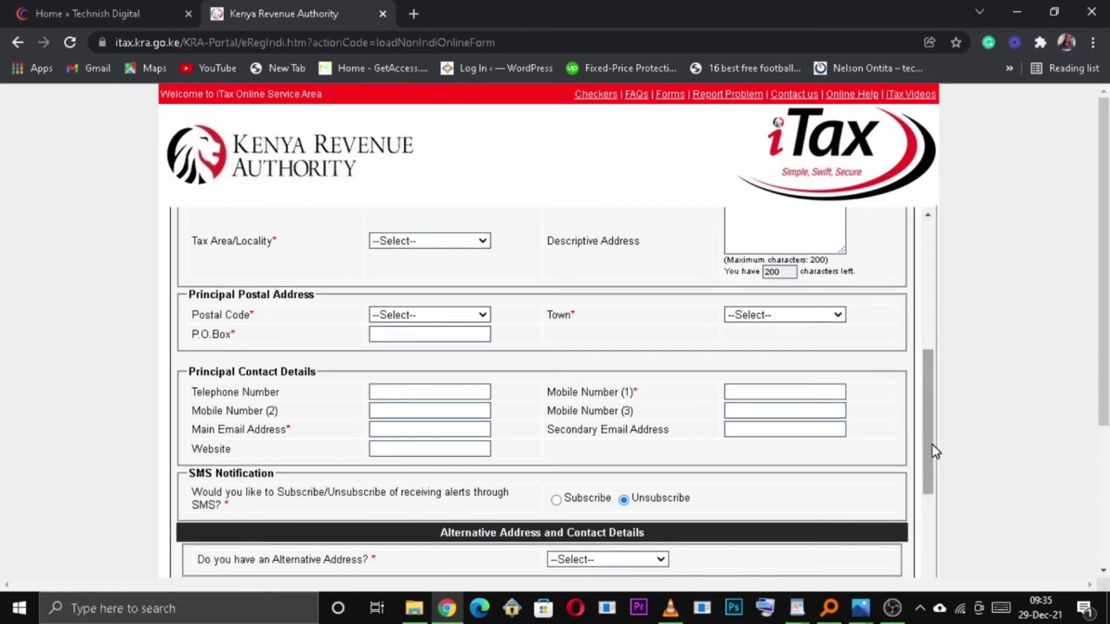
pyautogui.click(456, 314)
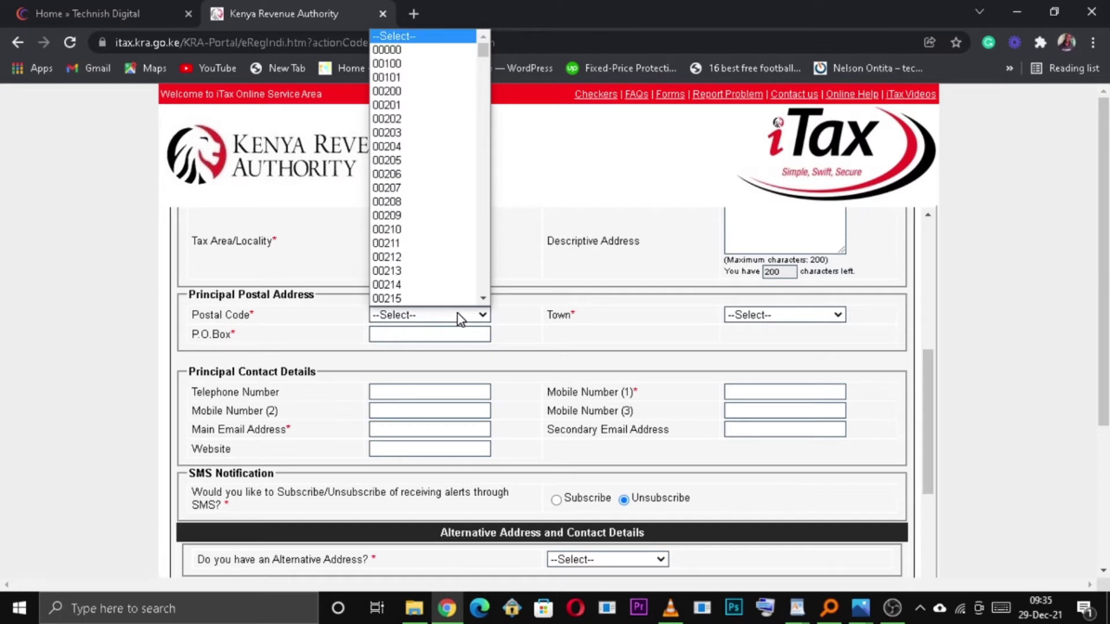
pyautogui.scroll(-1, 406, 82)
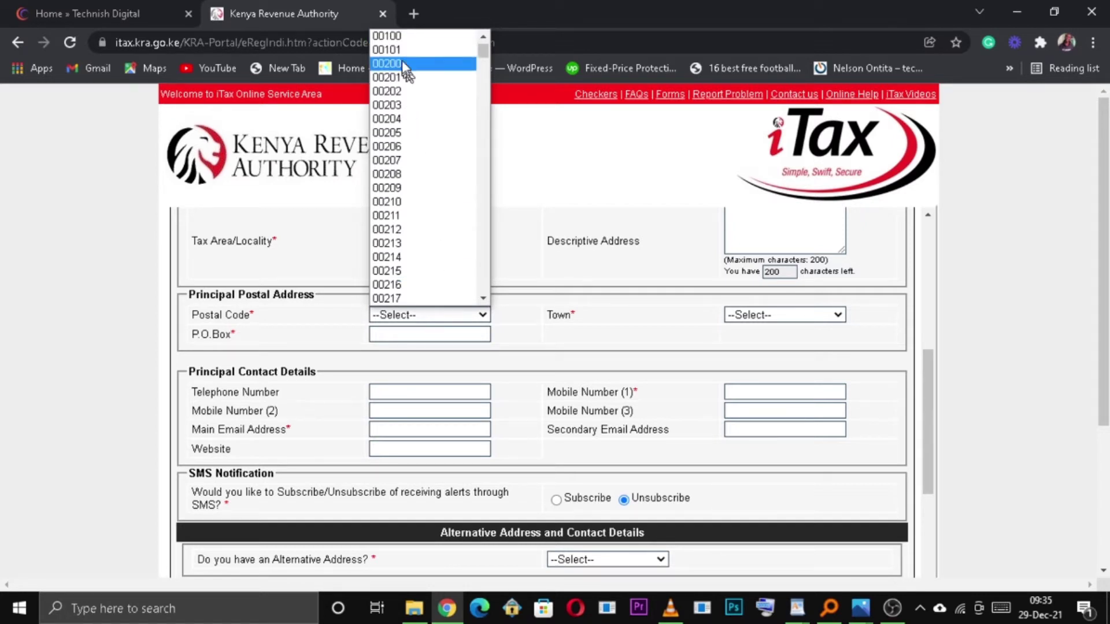
pyautogui.click(398, 39)
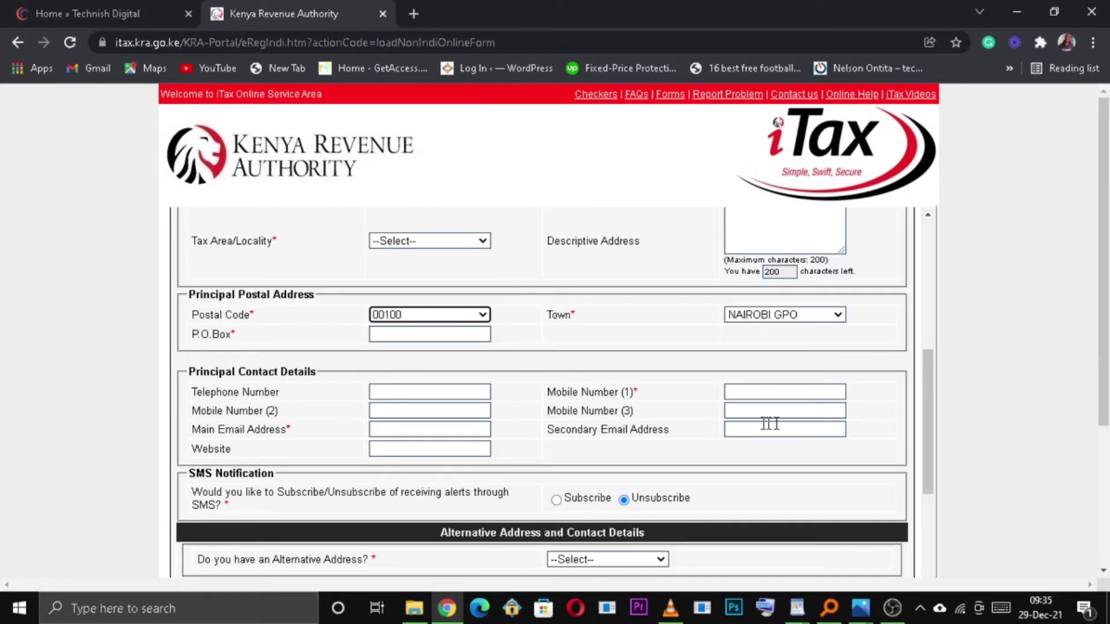
# - Answer No to 'Do you have an Alternative Address?' and choose Subscribe for SMS Notification
pyautogui.moveTo(932, 450); pyautogui.dragTo(933, 473)
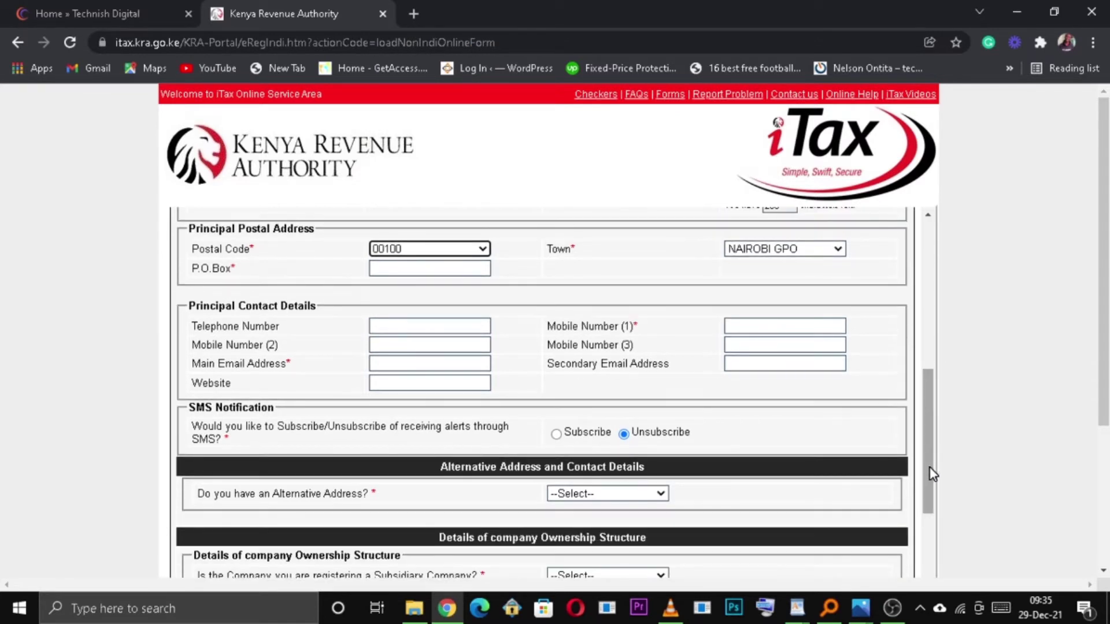
pyautogui.click(778, 327)
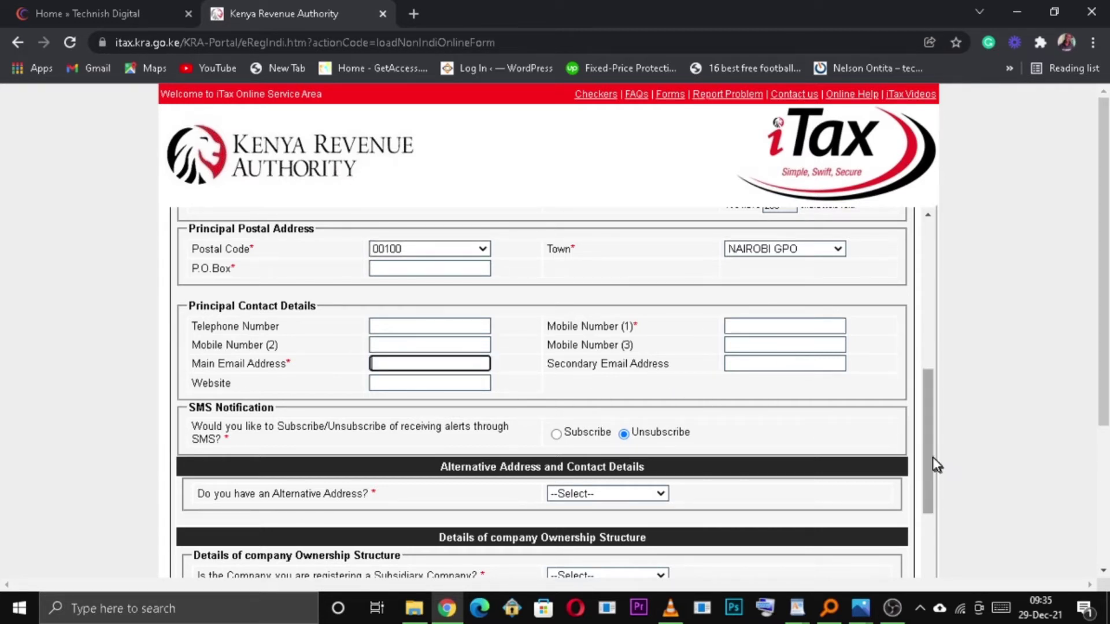
pyautogui.moveTo(932, 457); pyautogui.dragTo(931, 501)
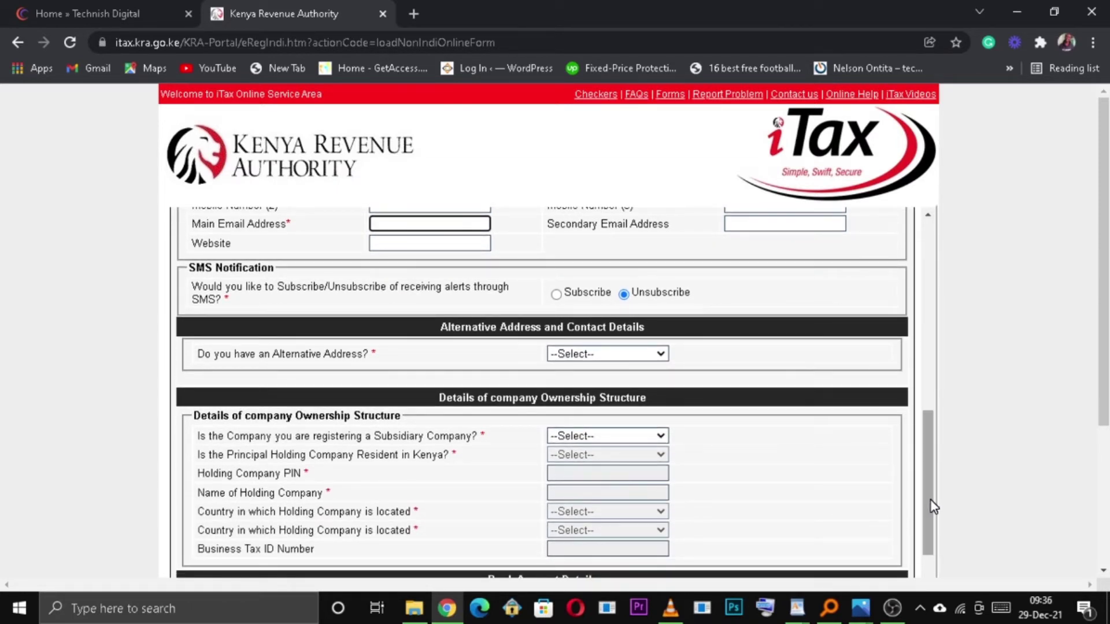
pyautogui.click(638, 355)
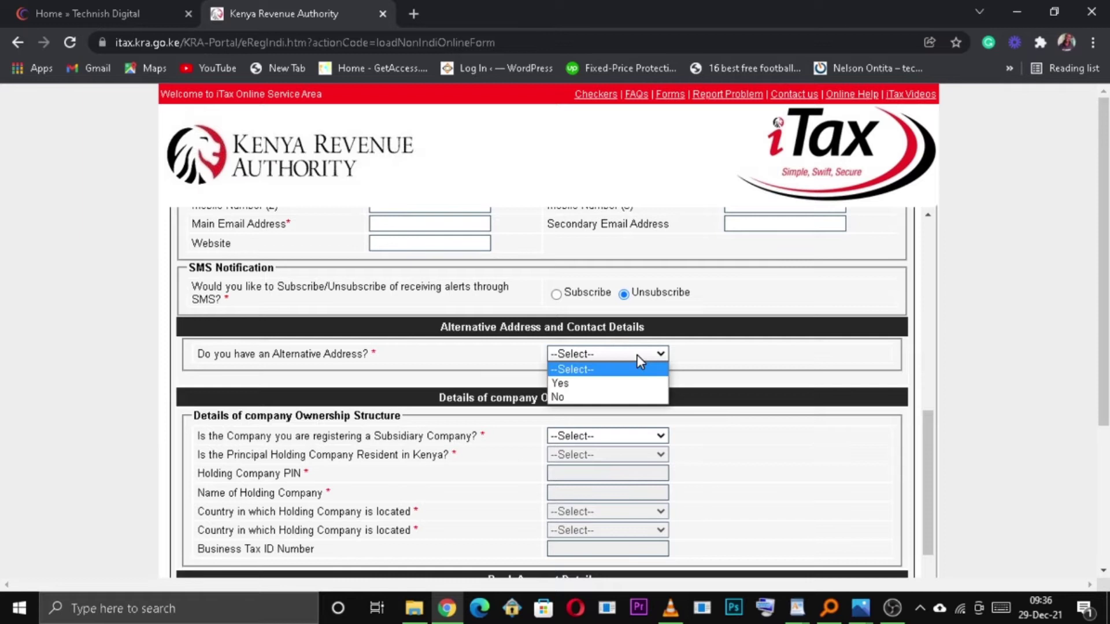
pyautogui.click(630, 398)
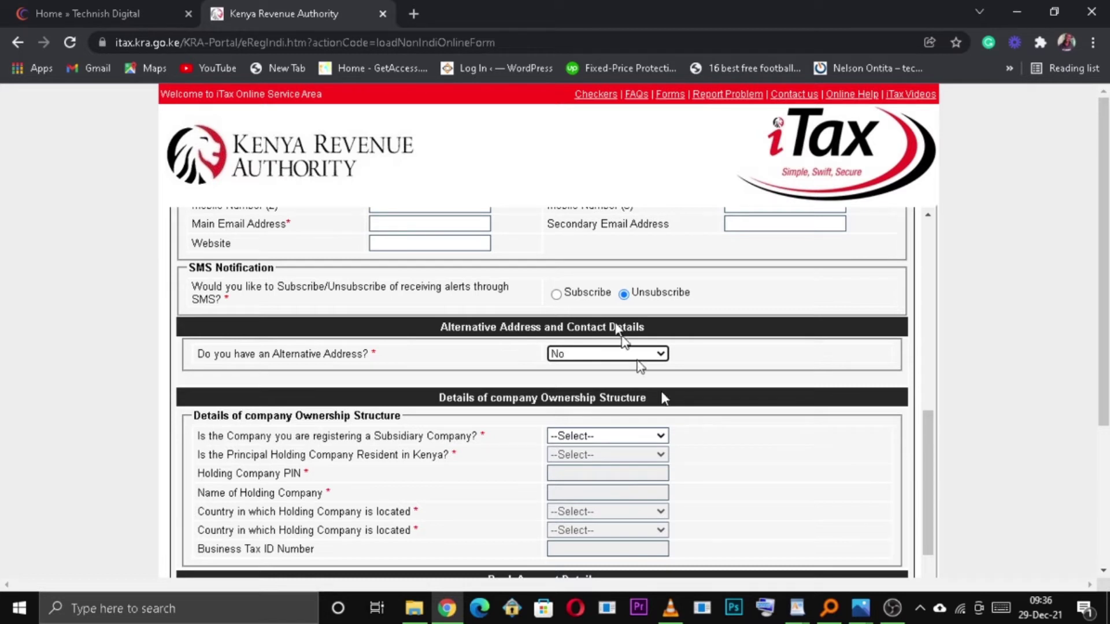
pyautogui.click(558, 297)
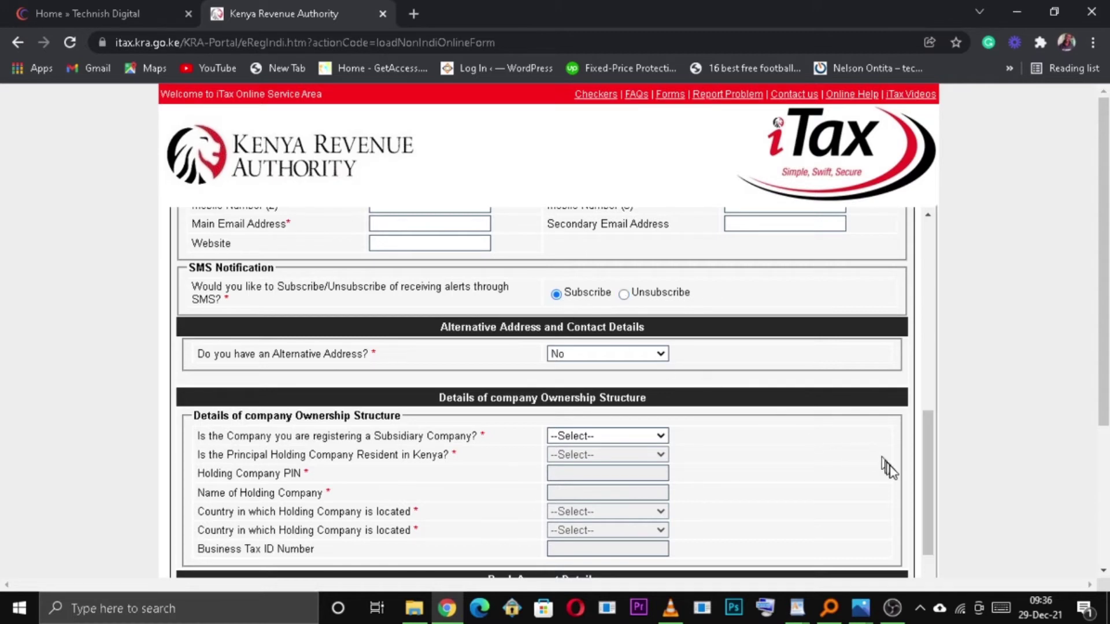
pyautogui.moveTo(924, 462); pyautogui.dragTo(930, 504)
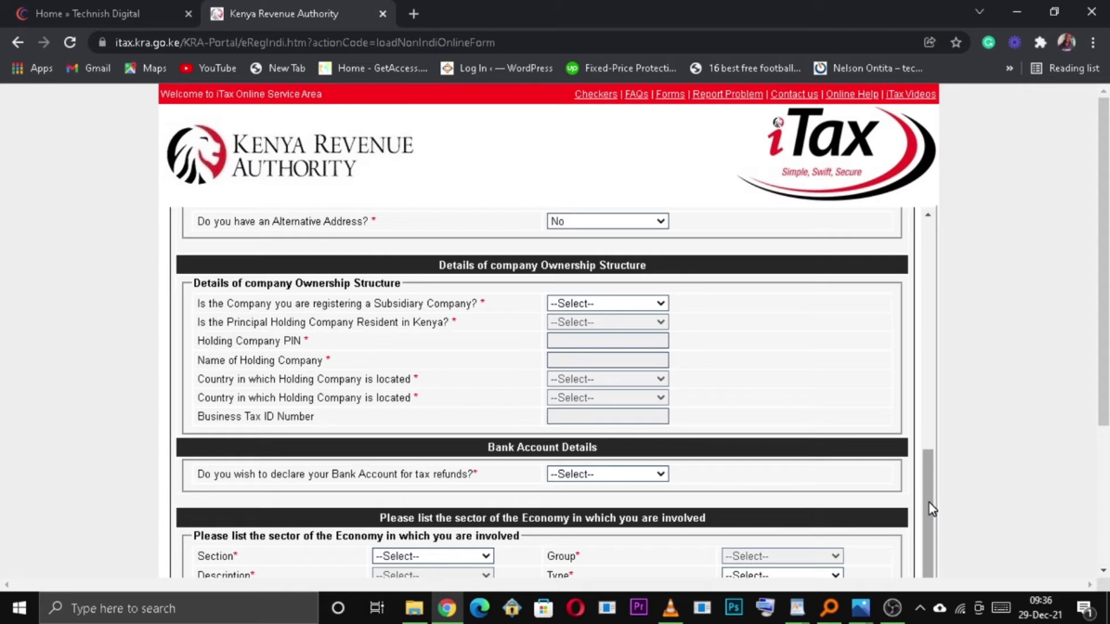
# - Answer No to 'Is the Company you are registering a Subsidiary Company?' under Ownership Structure
pyautogui.click(647, 305)
pyautogui.click(649, 349)
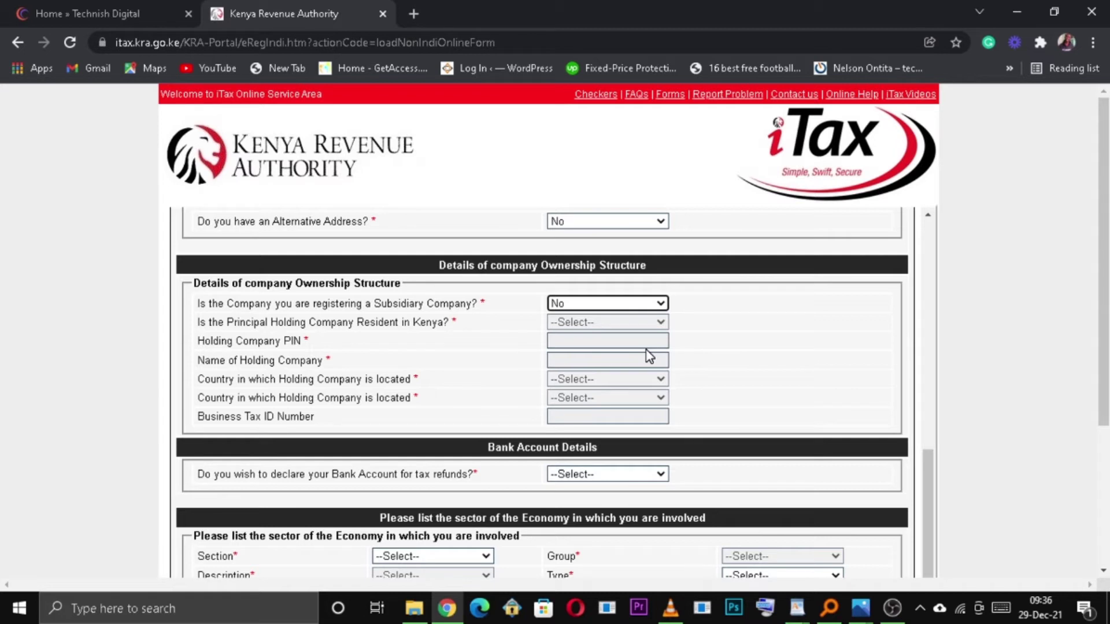
pyautogui.click(629, 322)
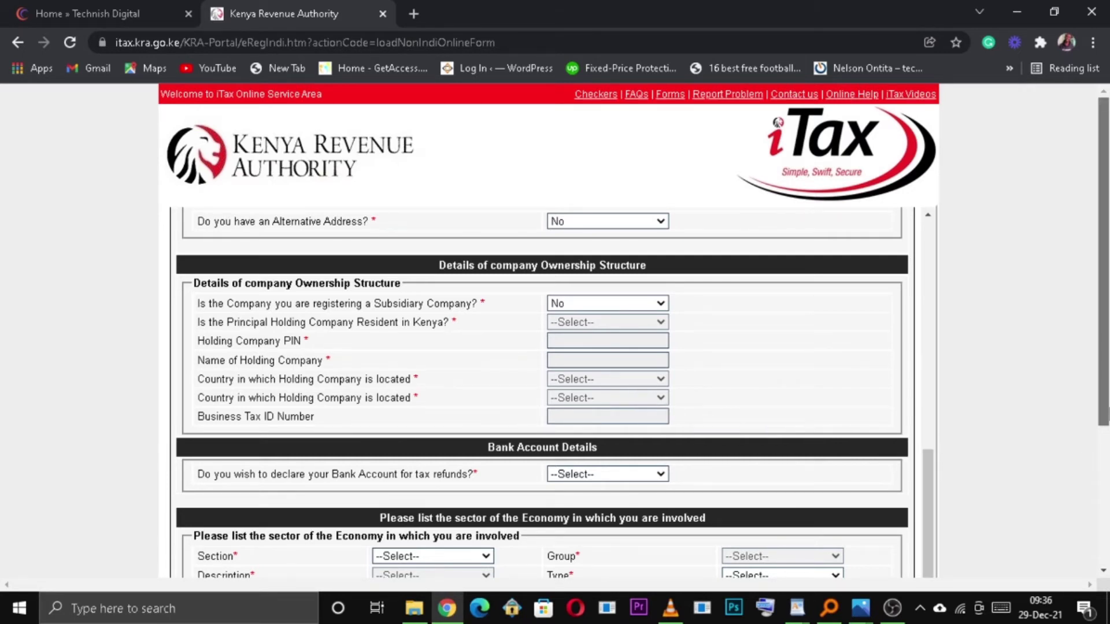
pyautogui.scroll(-2, 1101, 446)
pyautogui.scroll(-1, 1101, 445)
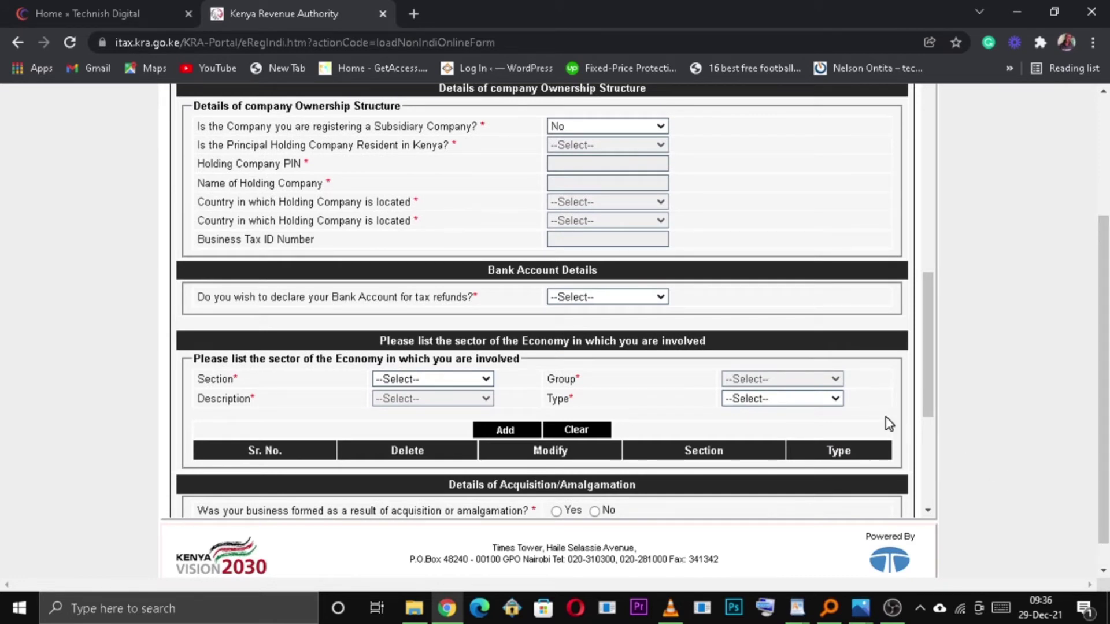
# - Answer Yes to declaring a bank account for tax refunds, revealing the bank detail fields
pyautogui.click(619, 297)
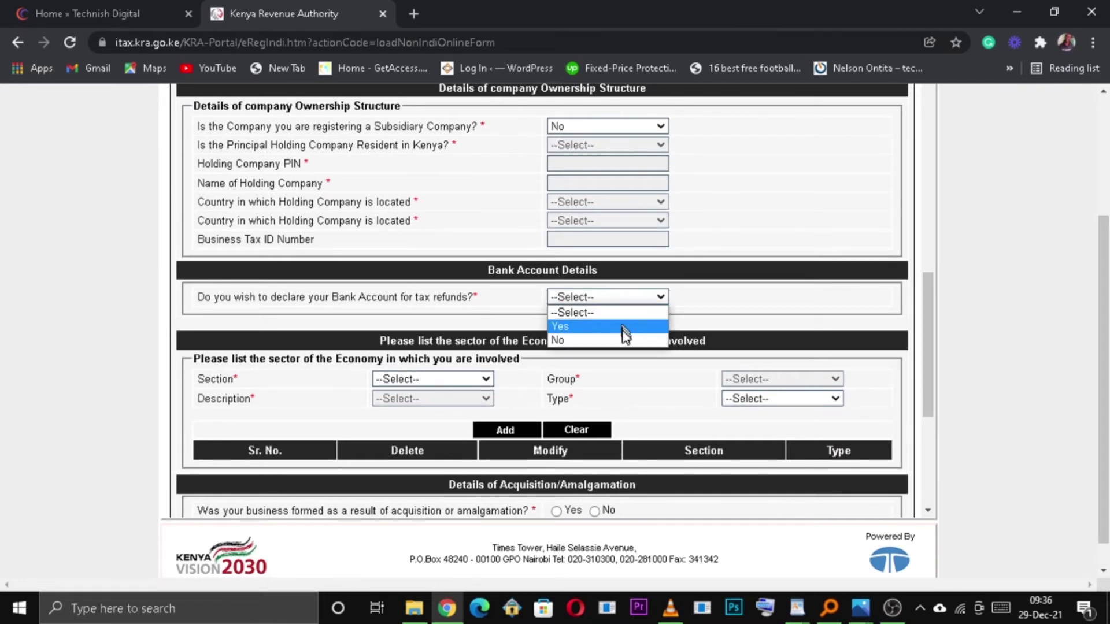
pyautogui.click(624, 328)
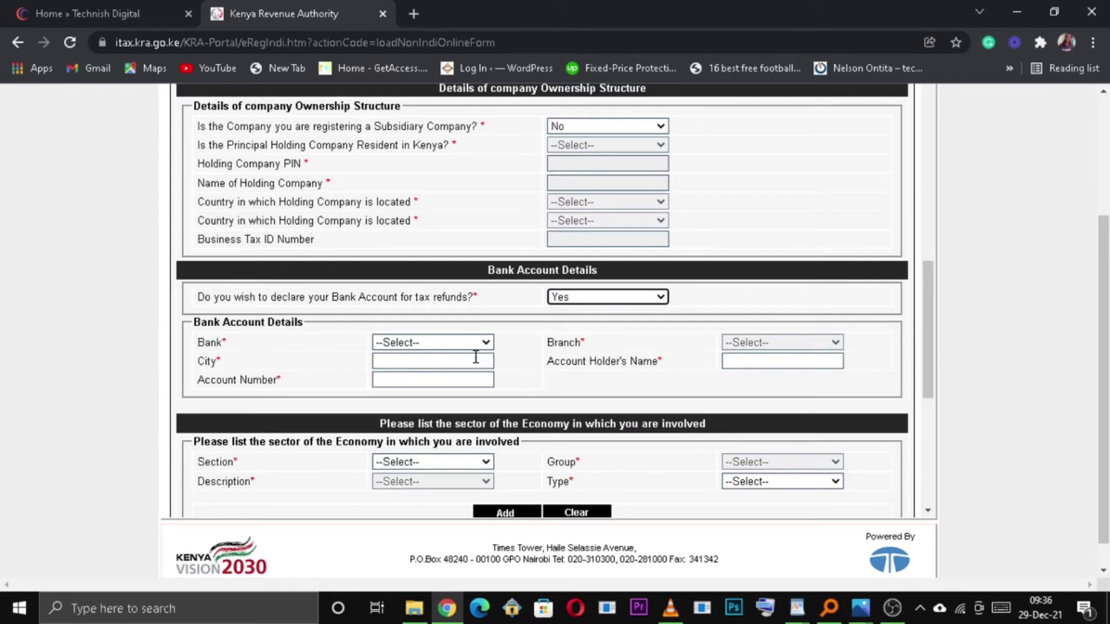
pyautogui.moveTo(927, 364); pyautogui.dragTo(933, 412)
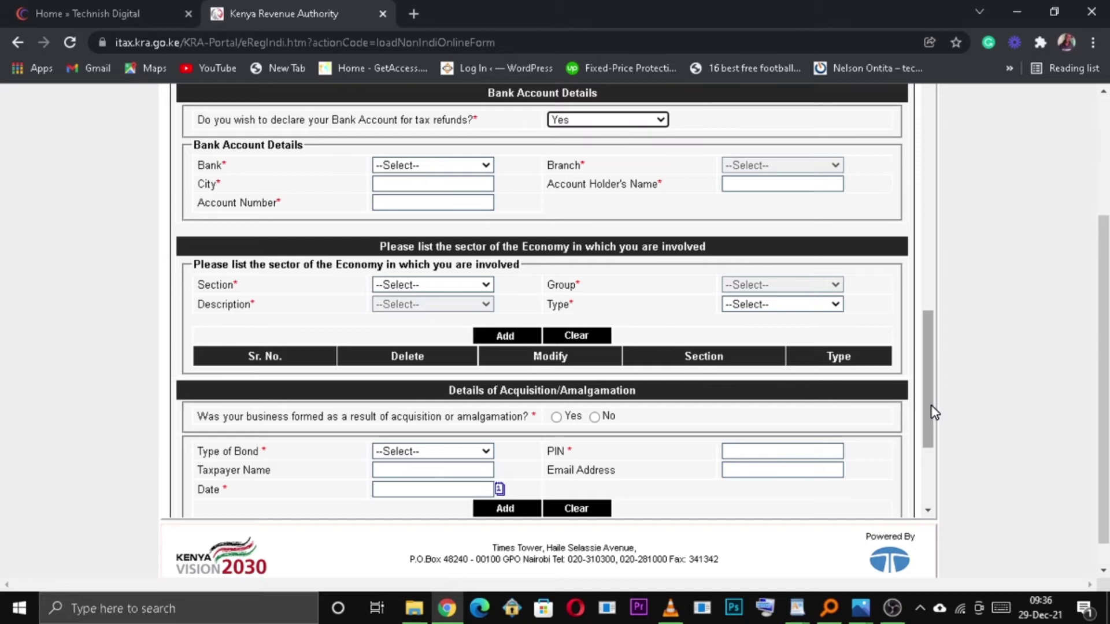
# - Set the economic sector to MANUFACTURING, group 101, type Primary, description 1030 fruit and vegetable processing
pyautogui.click(483, 289)
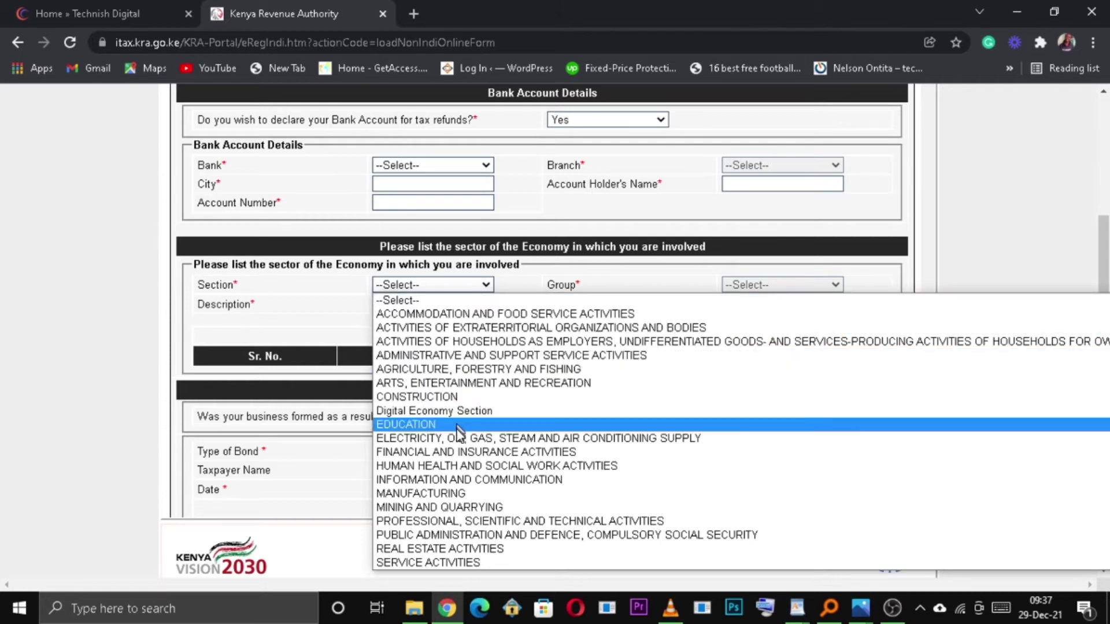
pyautogui.click(442, 493)
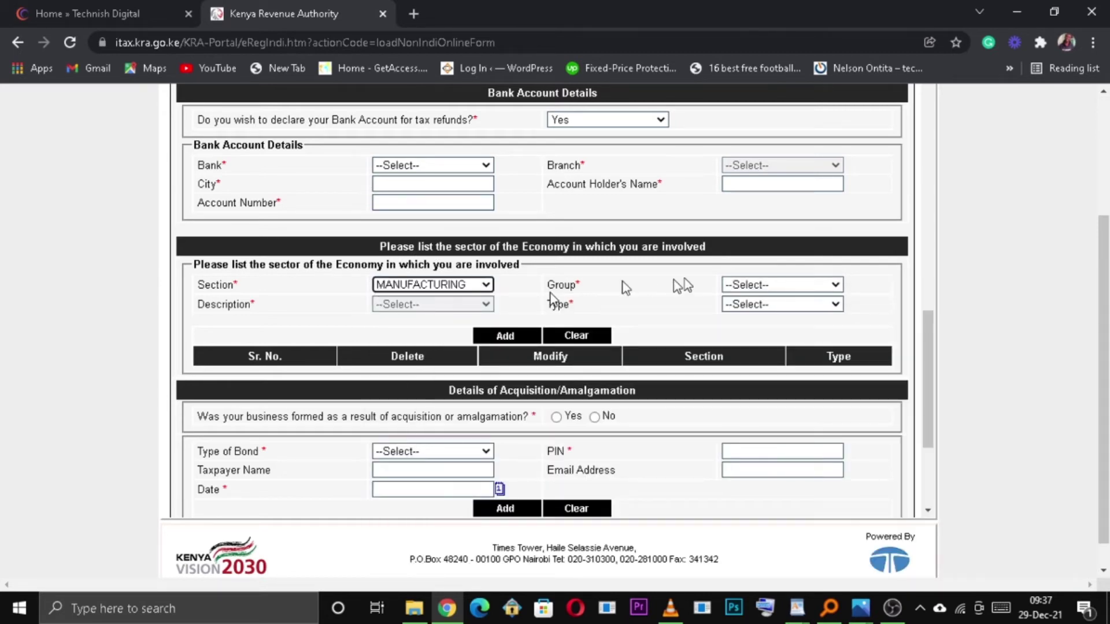
pyautogui.click(754, 285)
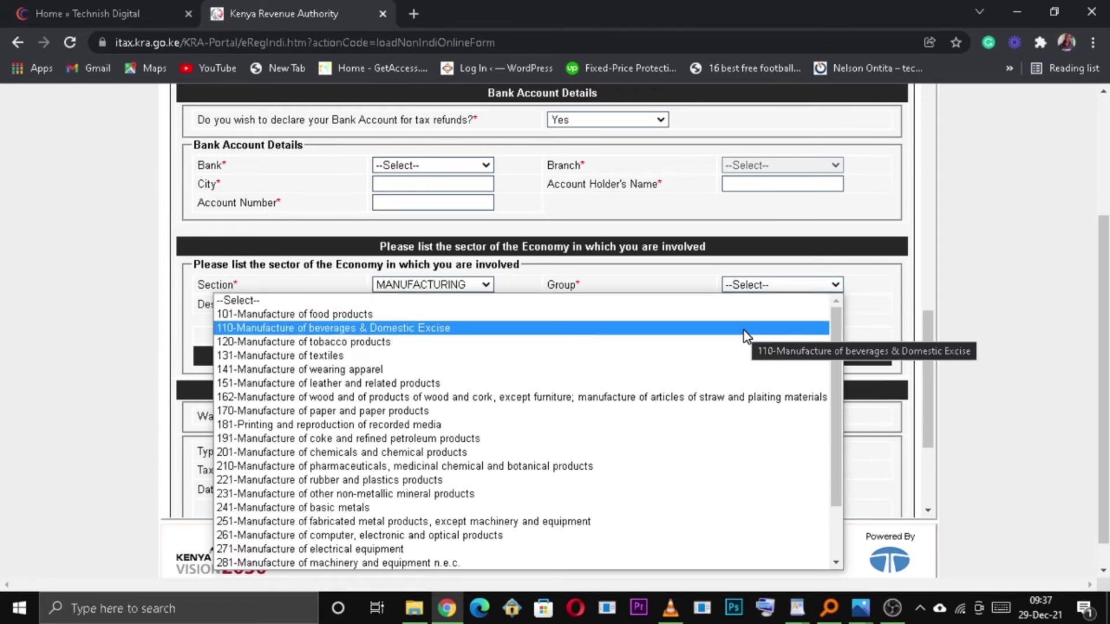
pyautogui.click(702, 313)
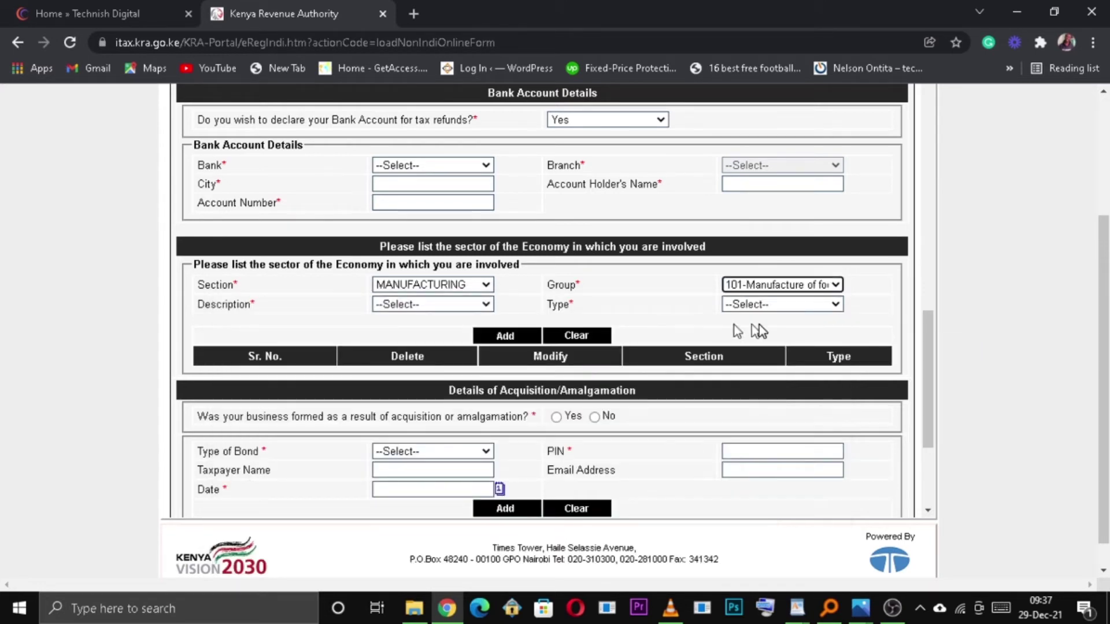
pyautogui.click(780, 307)
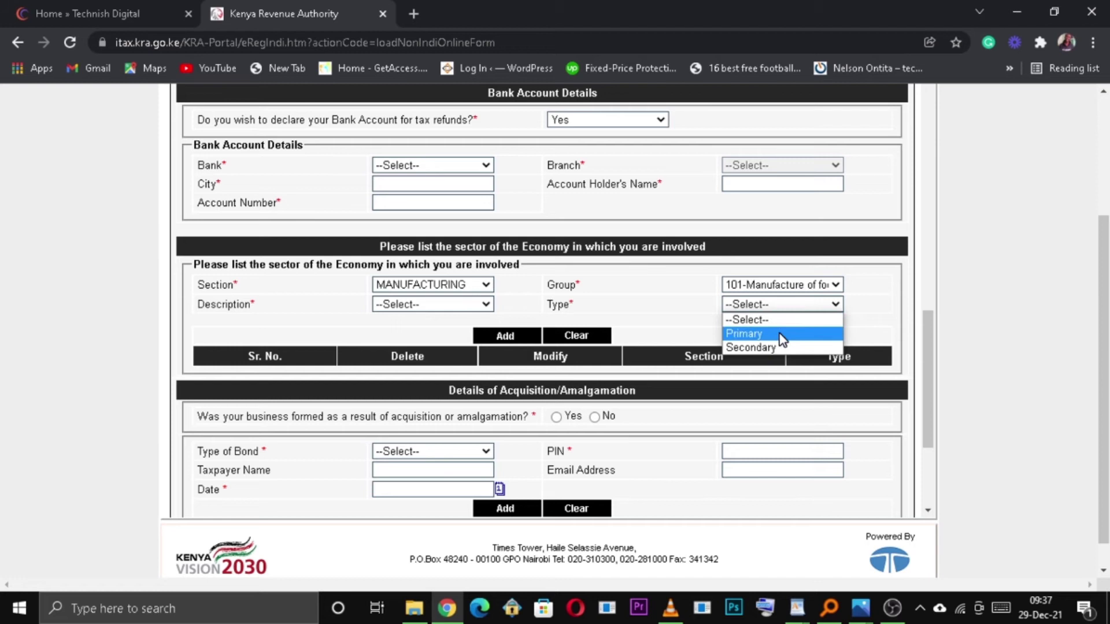
pyautogui.click(780, 336)
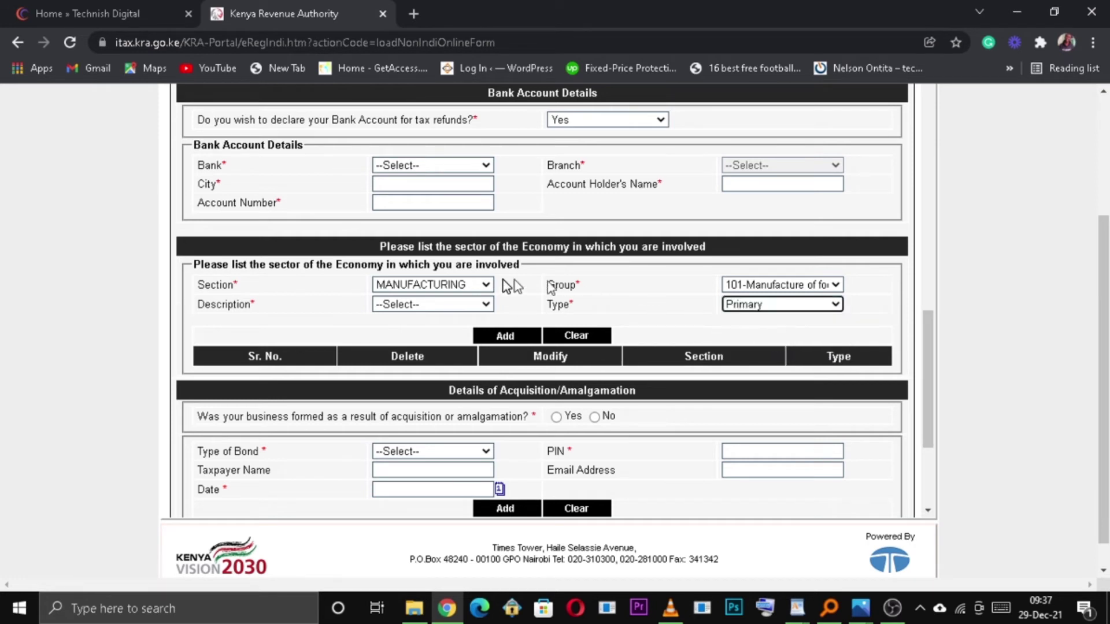
pyautogui.click(456, 305)
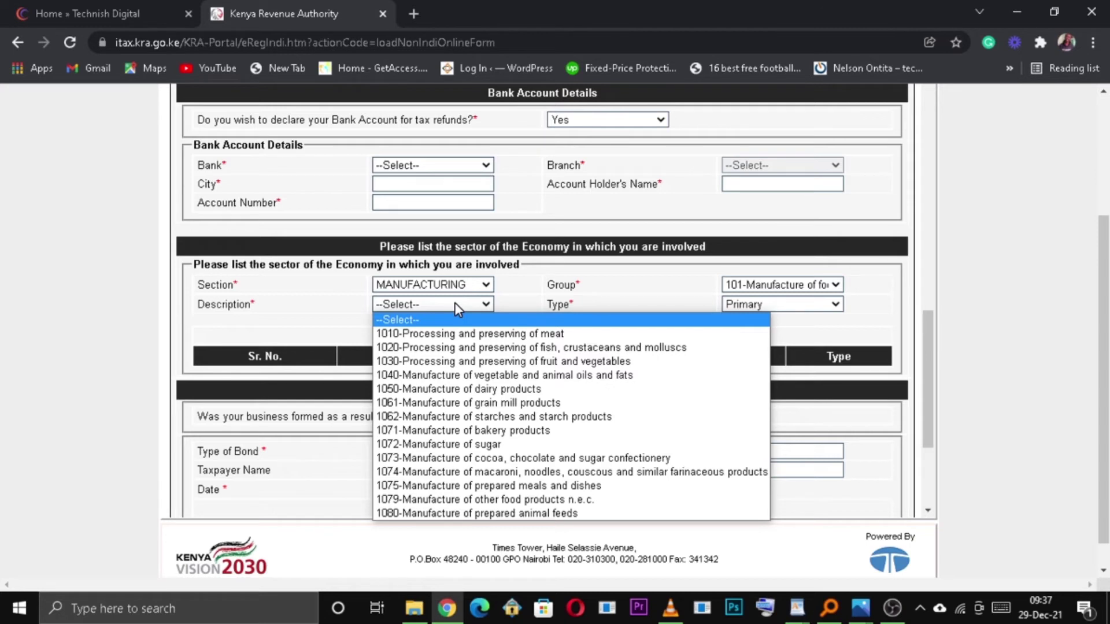
pyautogui.click(462, 362)
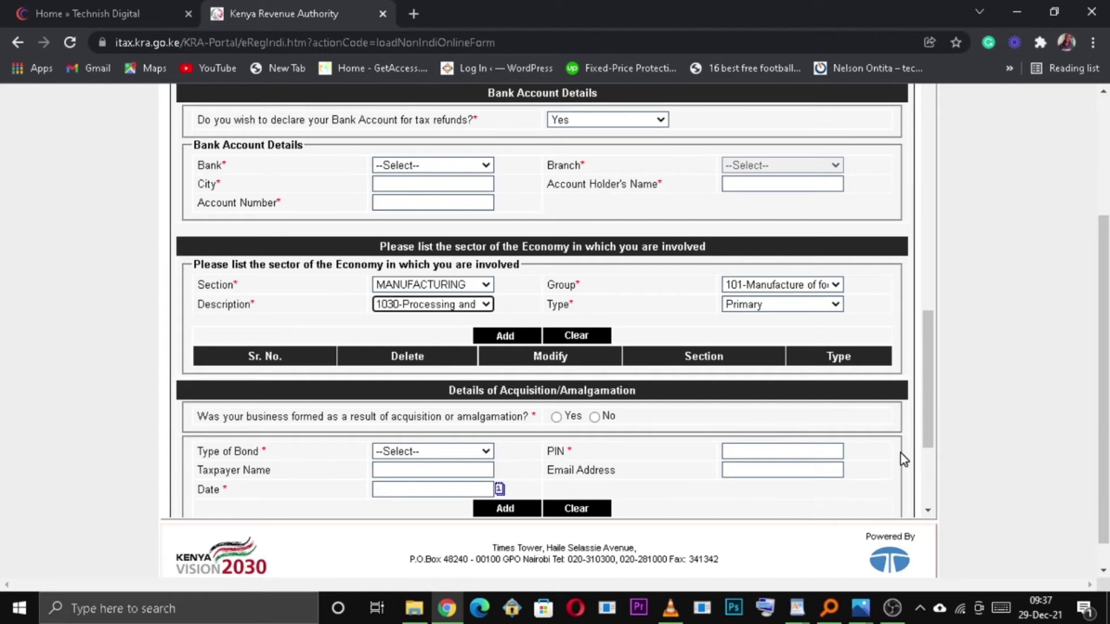
pyautogui.moveTo(929, 437); pyautogui.dragTo(931, 478)
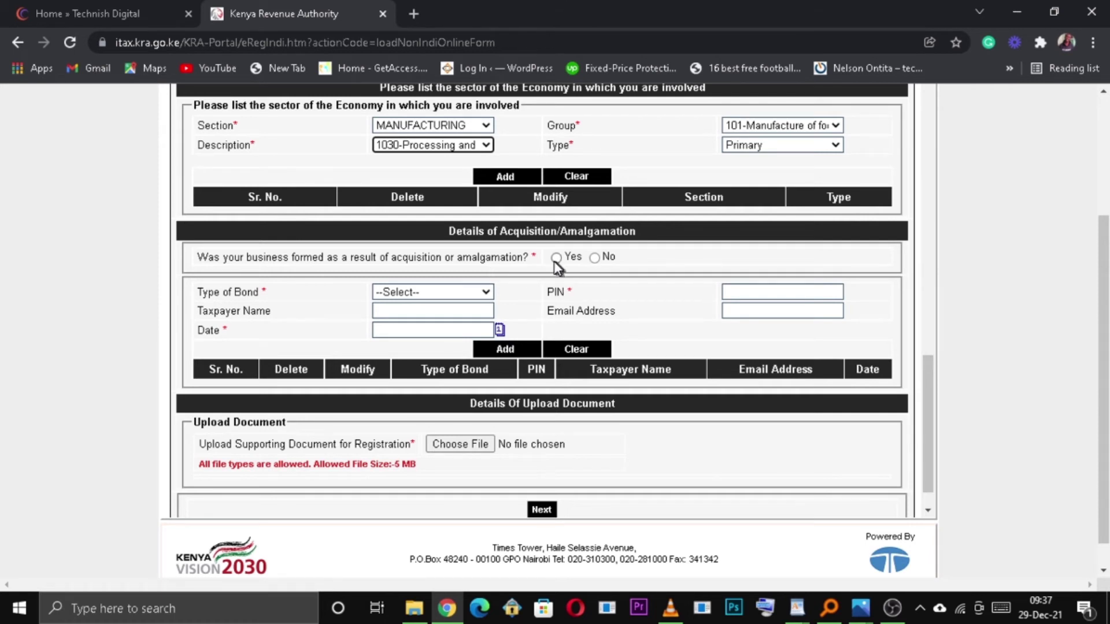
pyautogui.click(595, 258)
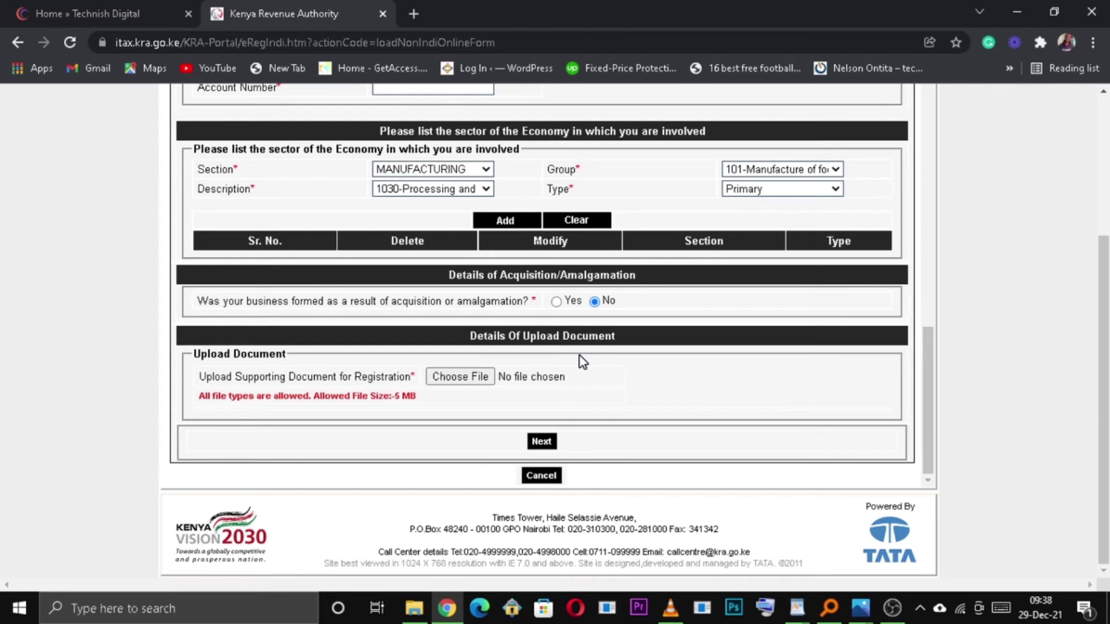
pyautogui.click(470, 376)
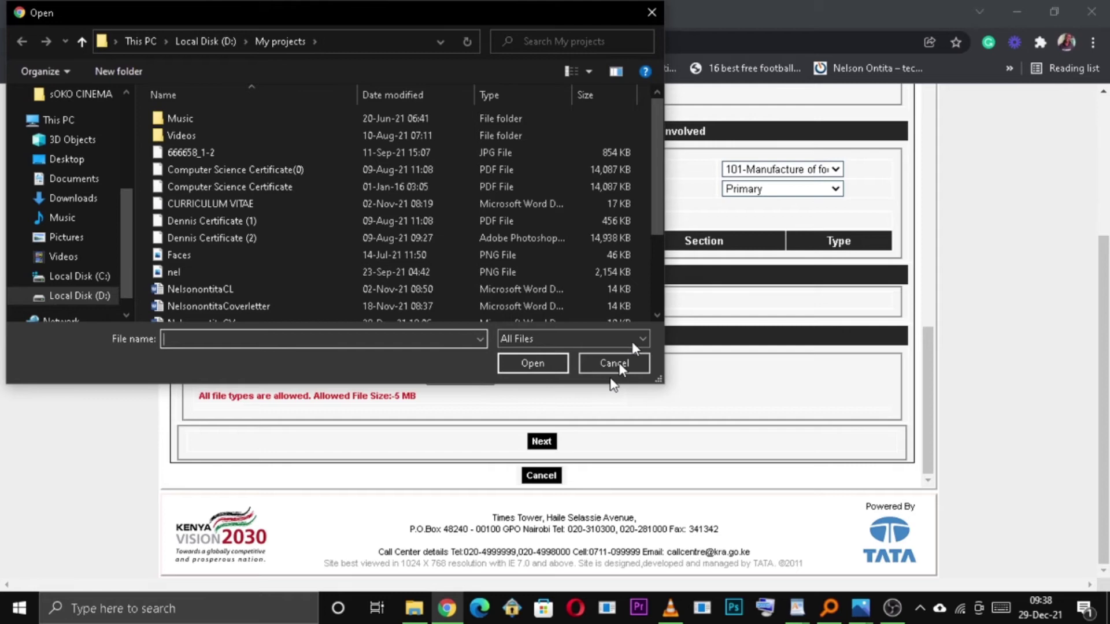
pyautogui.click(652, 11)
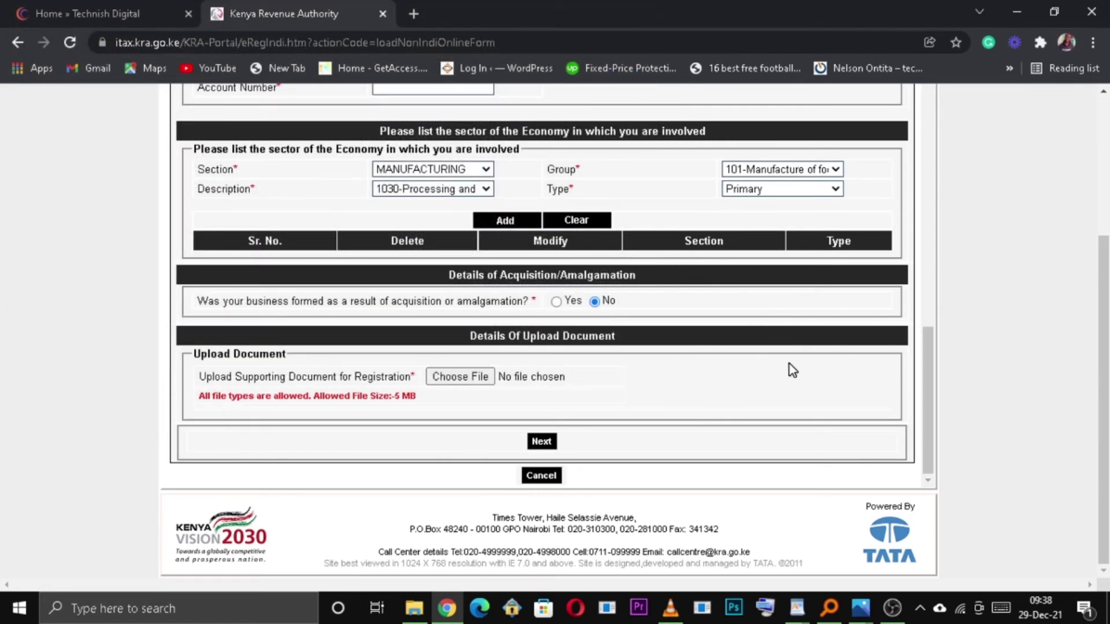
pyautogui.scroll(1, 925, 390)
pyautogui.scroll(-1, 923, 391)
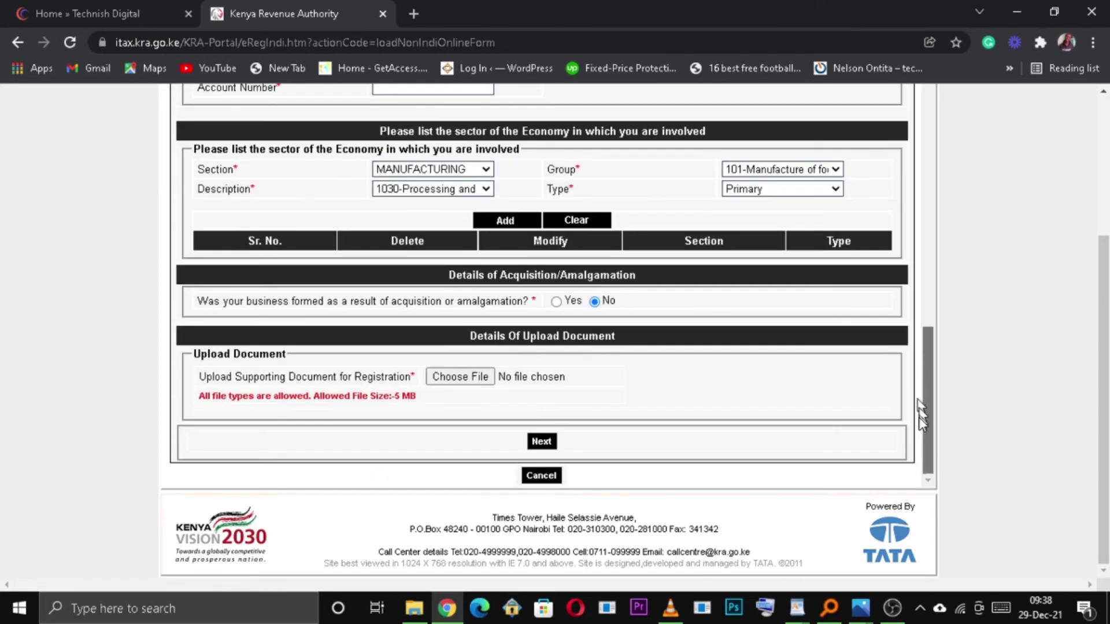
# - Continue to Section B: Taxpayer Obligation and tick the Income Tax Company obligation
pyautogui.click(547, 443)
pyautogui.scroll(1, 923, 379)
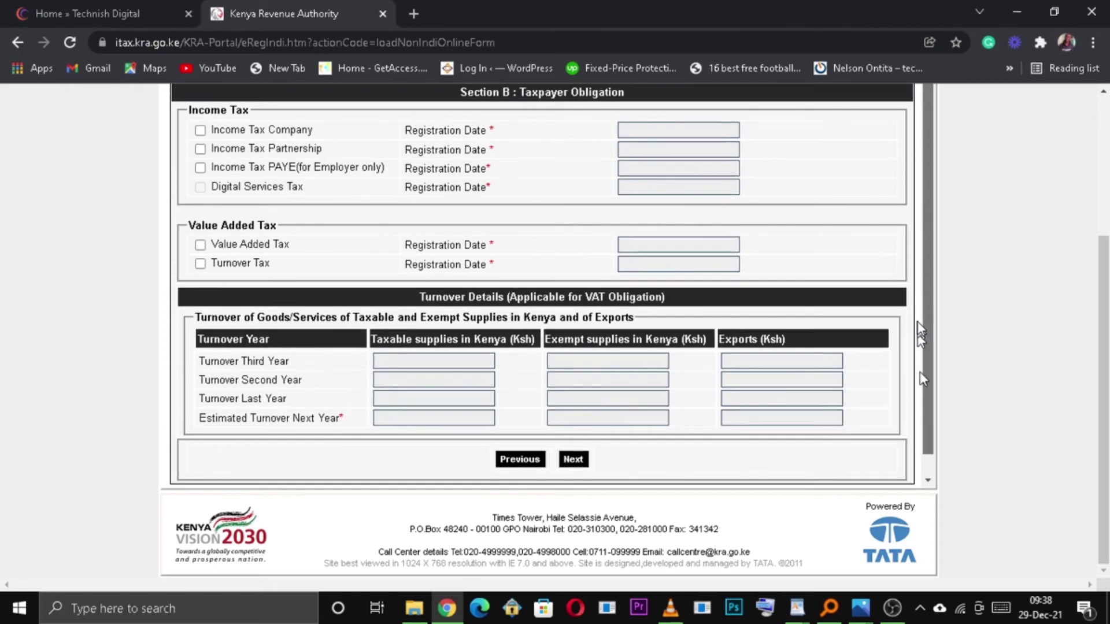
pyautogui.scroll(3, 952, 322)
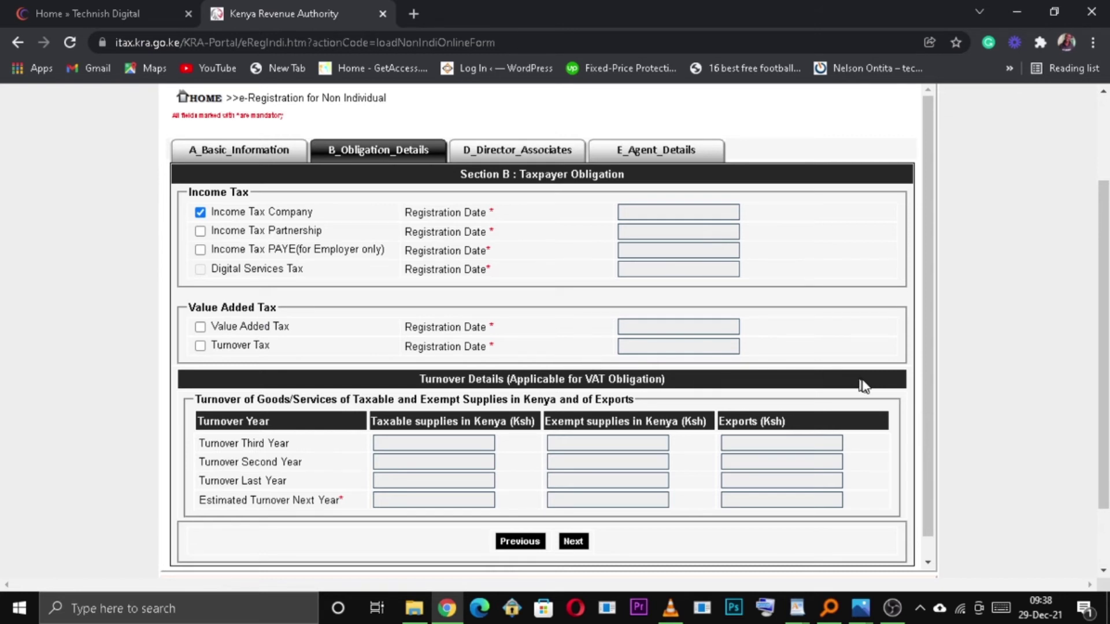
pyautogui.moveTo(932, 397); pyautogui.dragTo(932, 418)
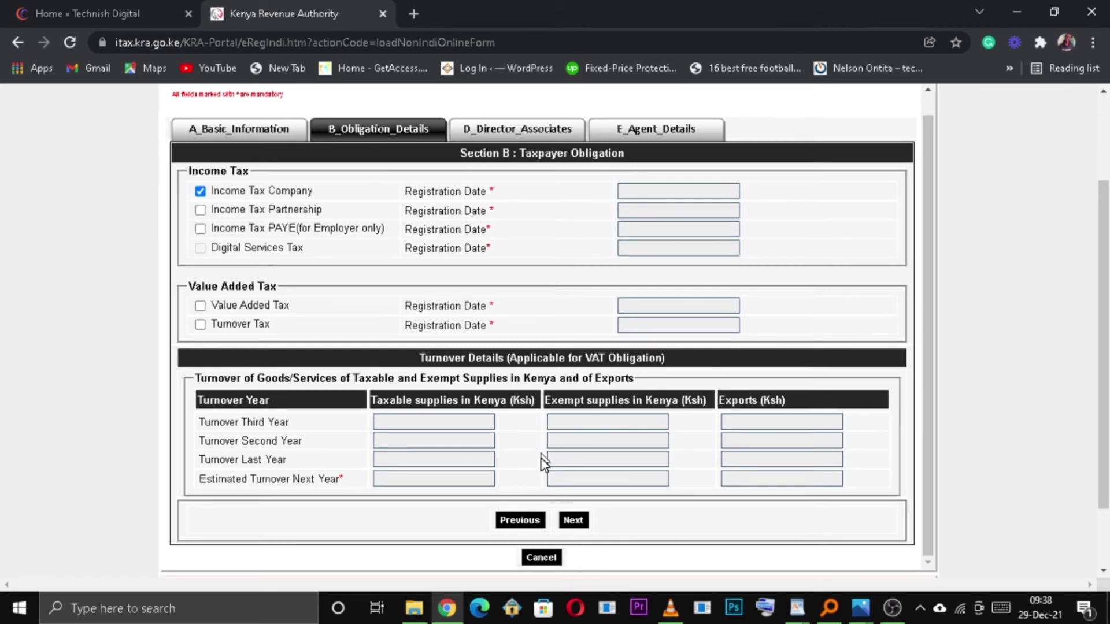
# - Move to Director/Associates and, after the Director alert rejects Partner, choose Business Associate
pyautogui.click(574, 522)
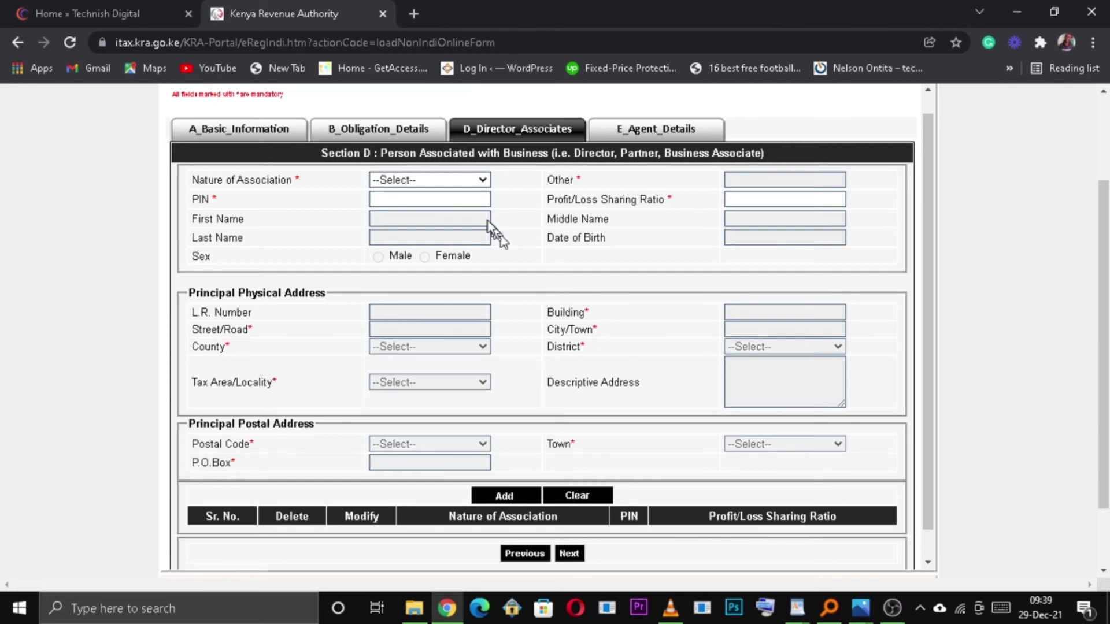
pyautogui.click(449, 180)
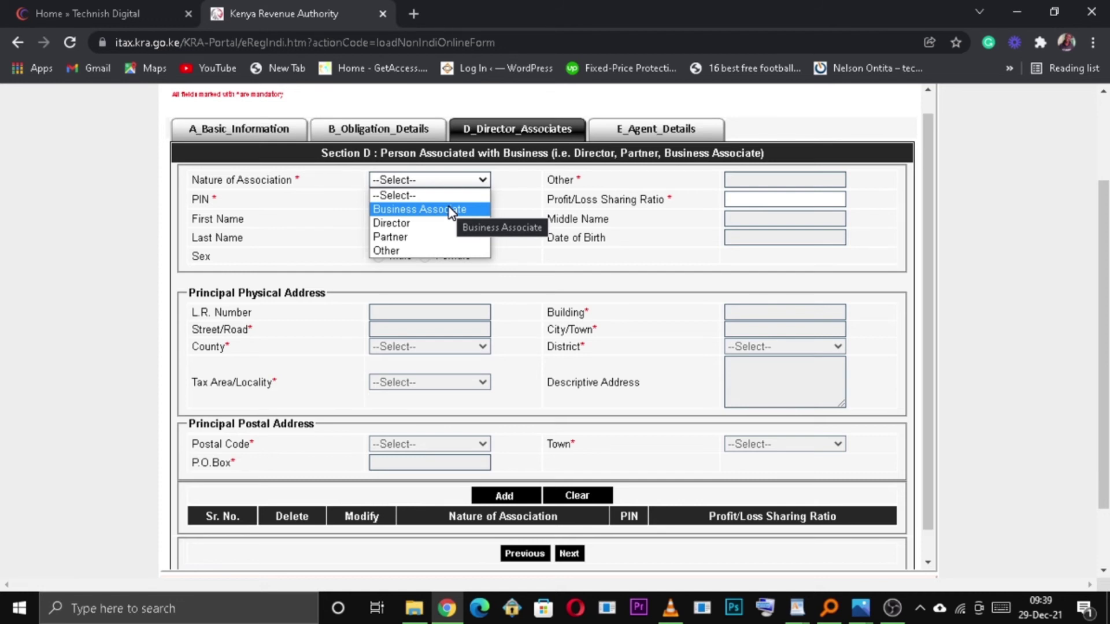
pyautogui.click(443, 238)
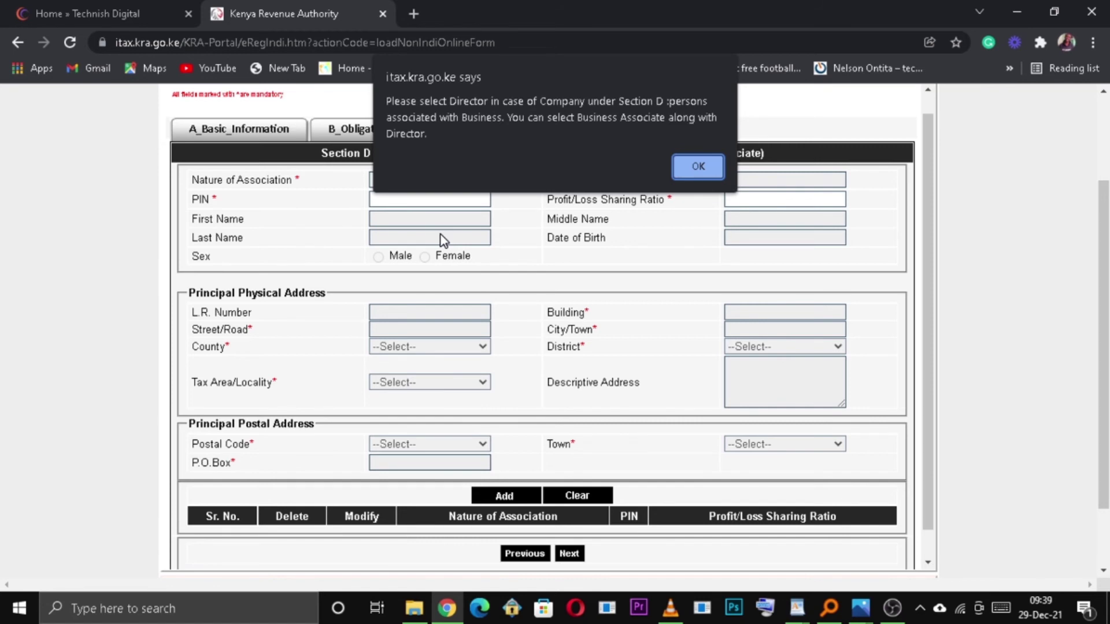
pyautogui.click(691, 165)
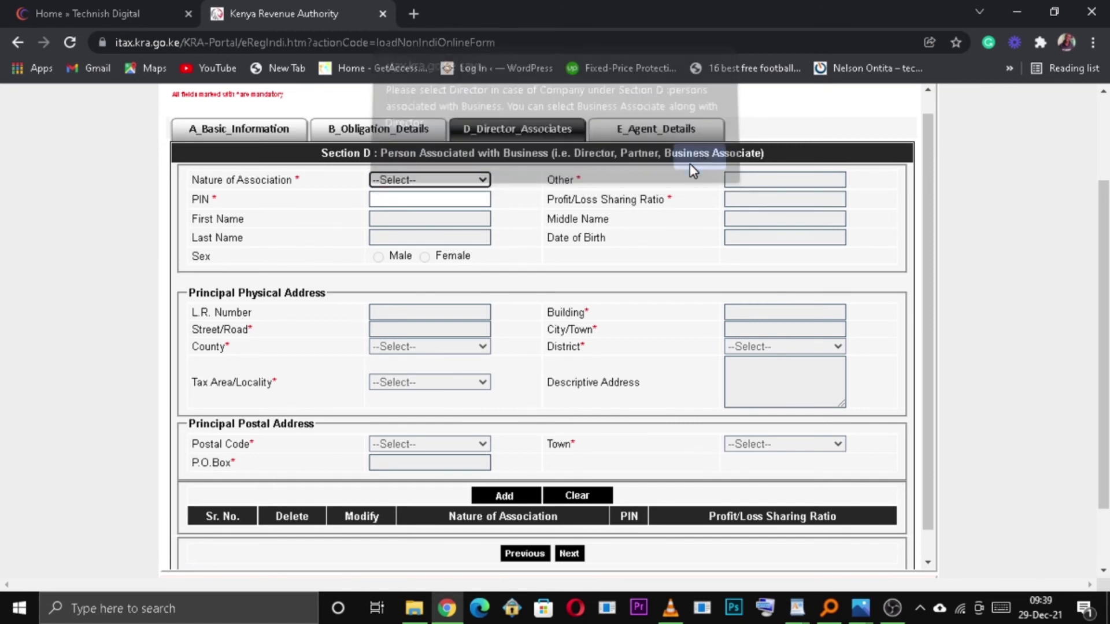
pyautogui.click(436, 182)
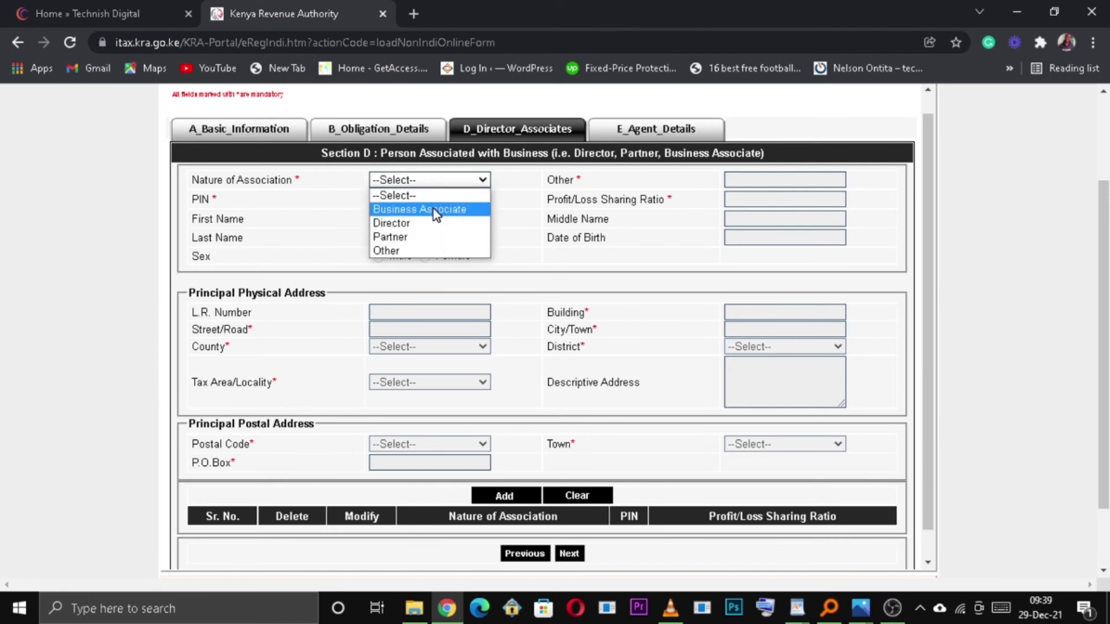
pyautogui.click(436, 211)
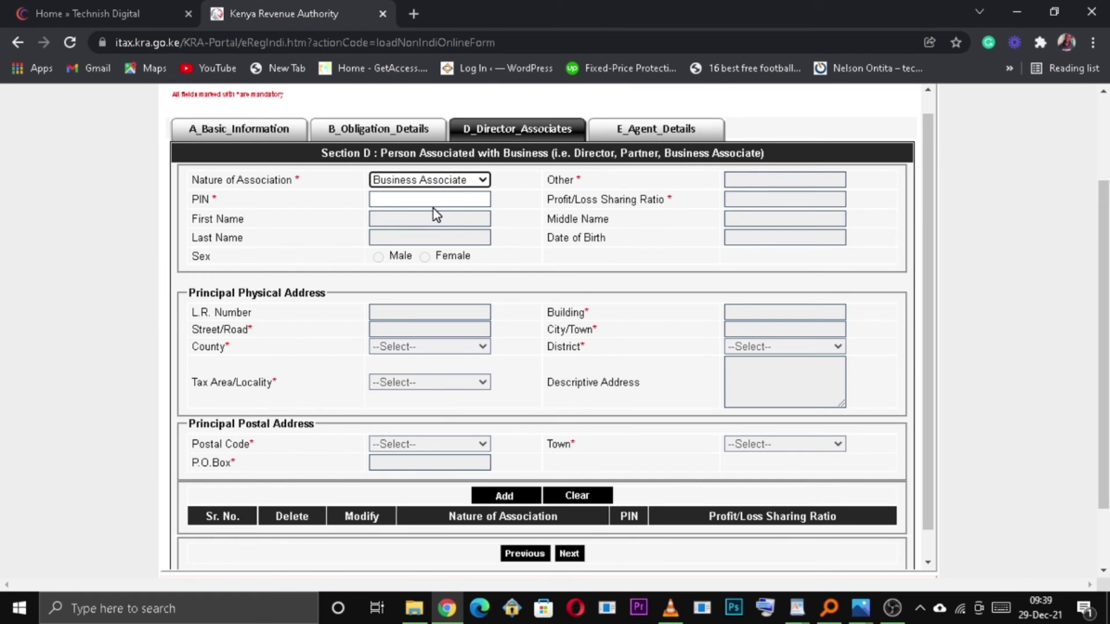
pyautogui.click(484, 182)
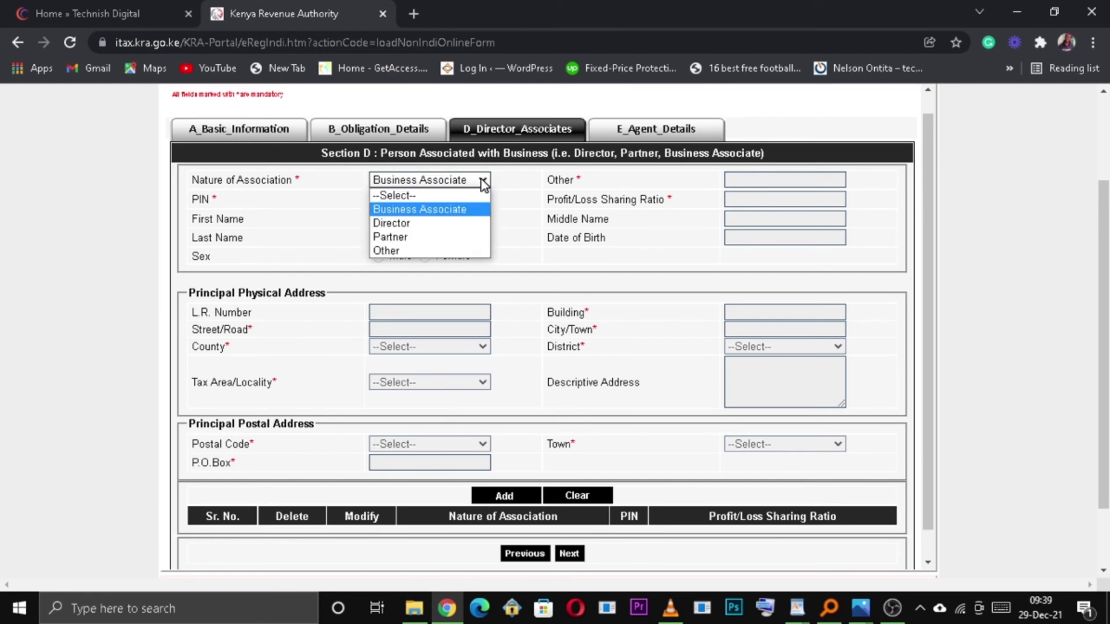
pyautogui.click(484, 184)
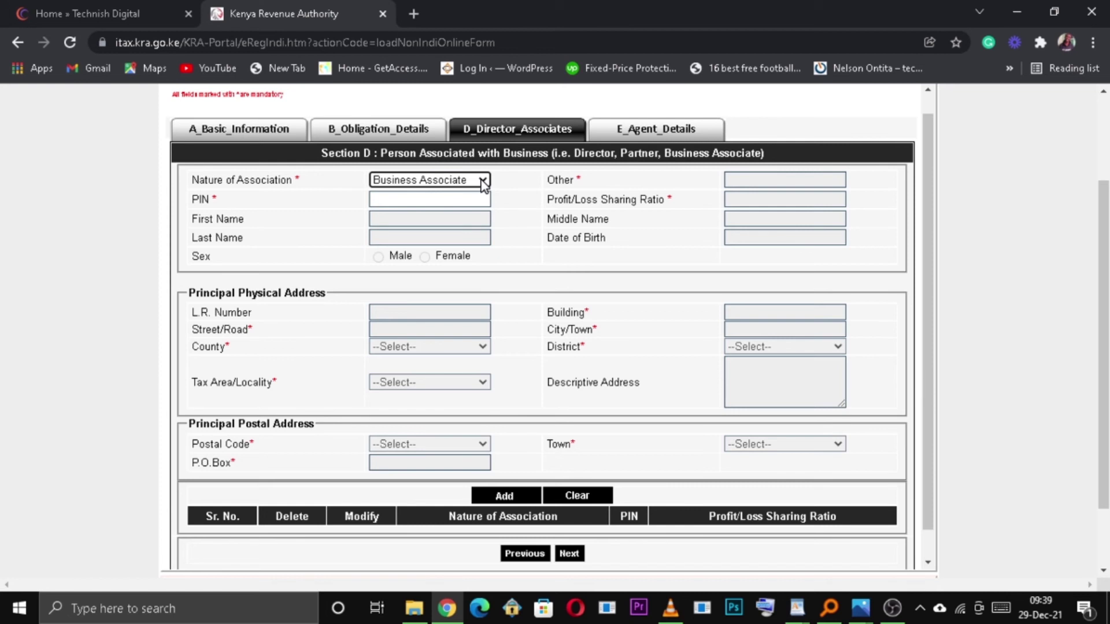
# - Reselect Business Associate as the Nature of Association after the form resets
pyautogui.click(436, 199)
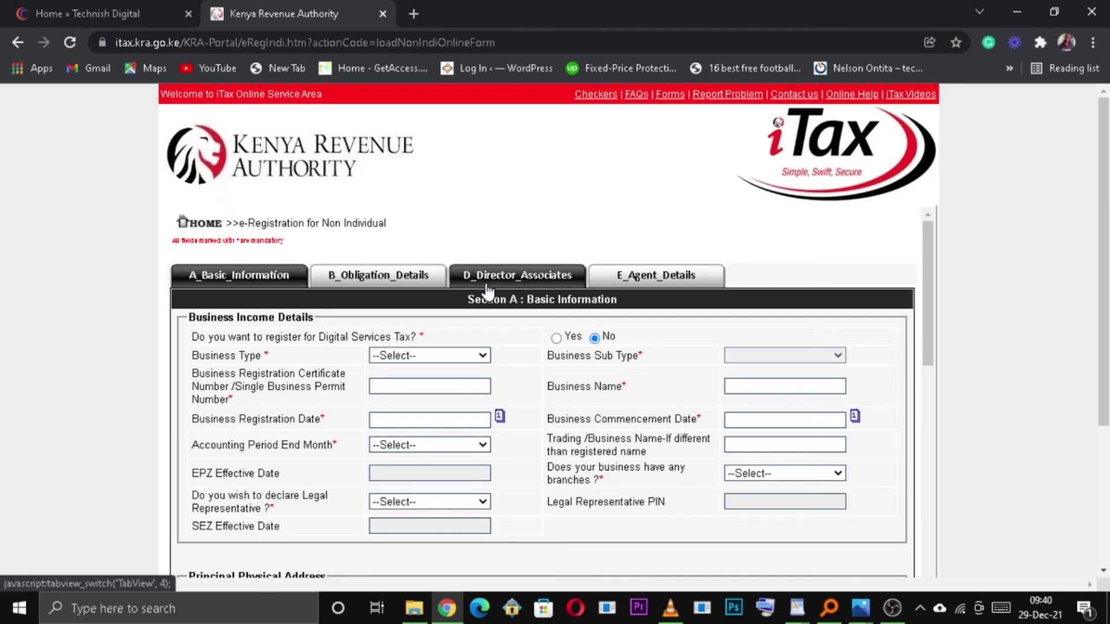
pyautogui.click(486, 284)
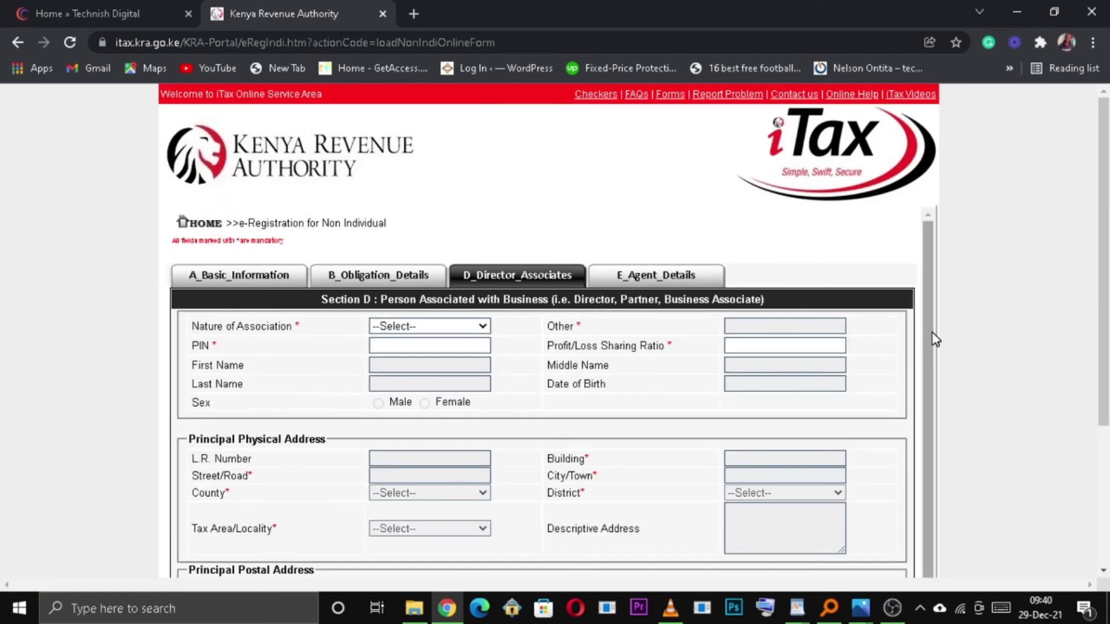
pyautogui.moveTo(932, 338); pyautogui.dragTo(933, 352)
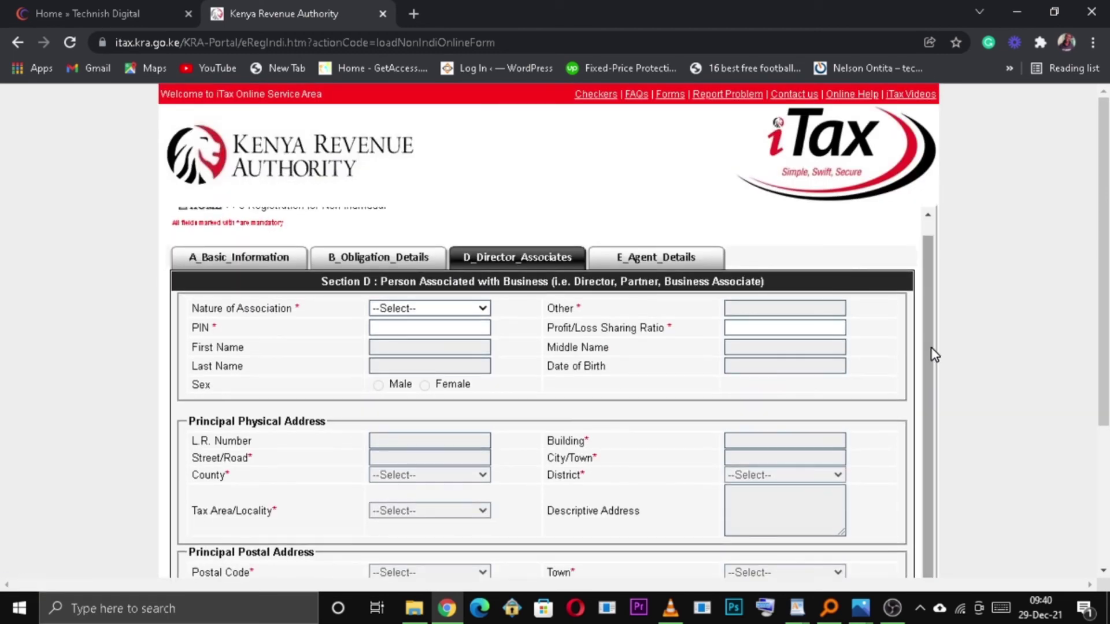
pyautogui.click(424, 308)
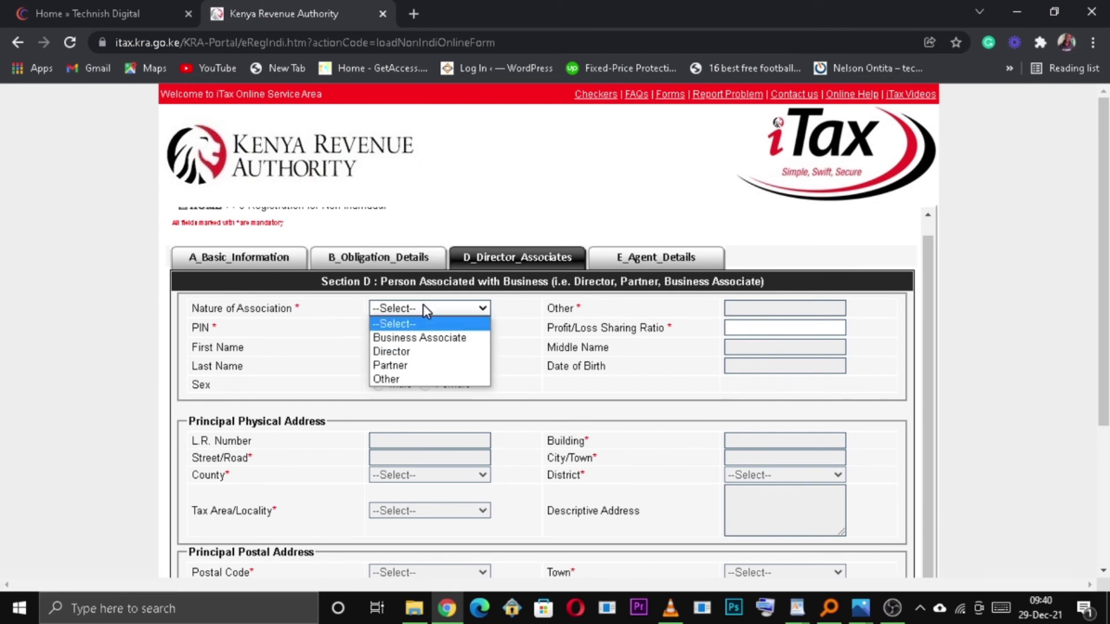
pyautogui.click(427, 344)
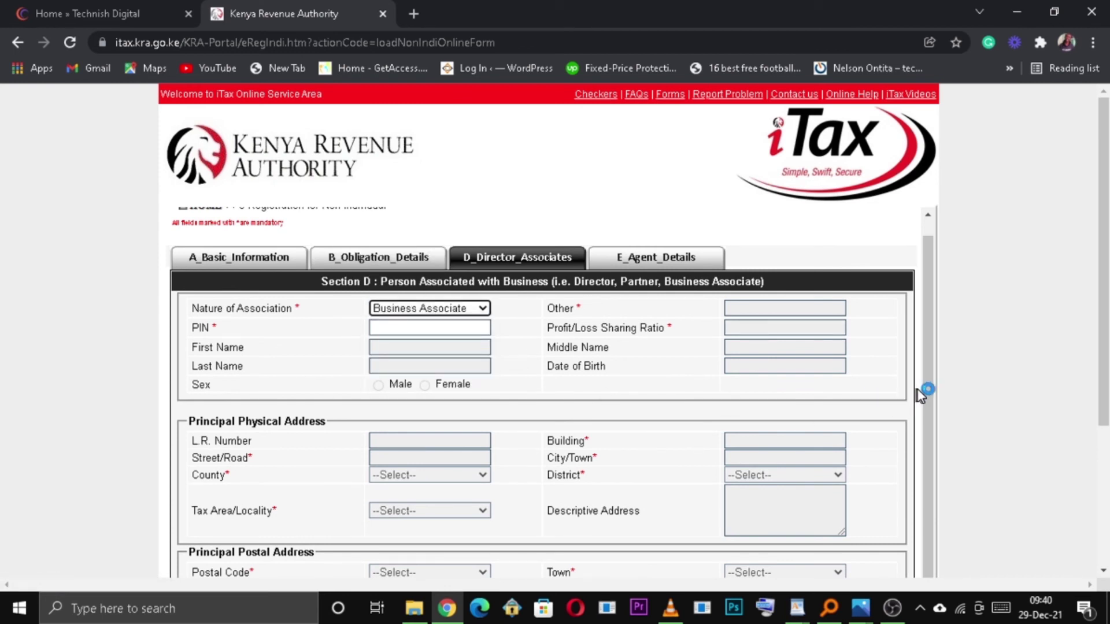
pyautogui.moveTo(925, 386); pyautogui.dragTo(931, 448)
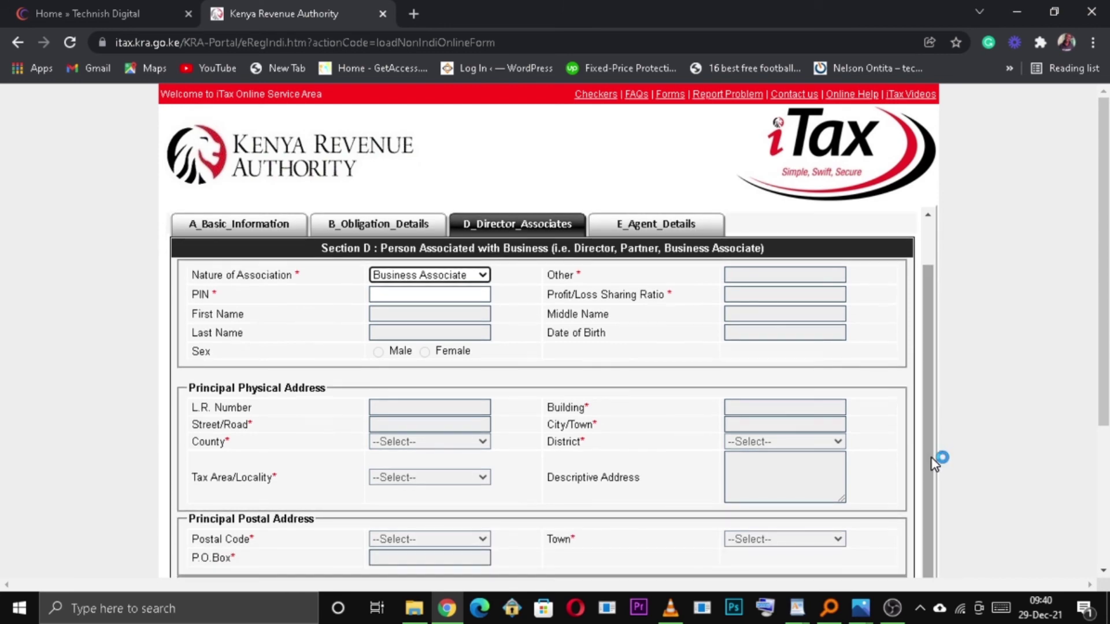
pyautogui.scroll(-2, 1095, 451)
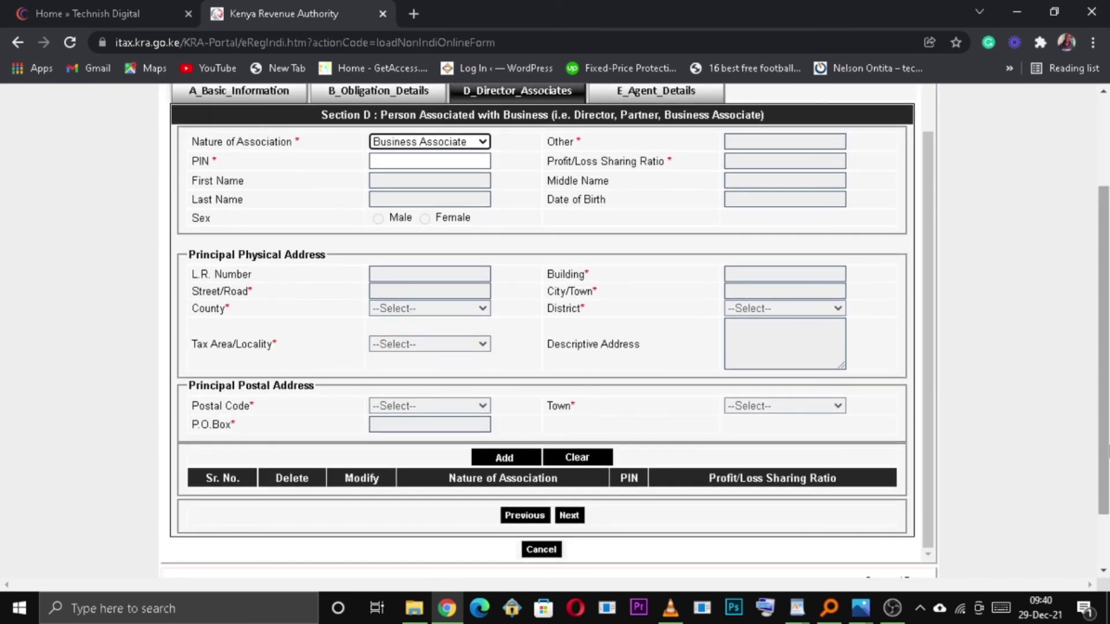
# - Advance to the E_Agent_Details section and scroll down the page
pyautogui.click(570, 516)
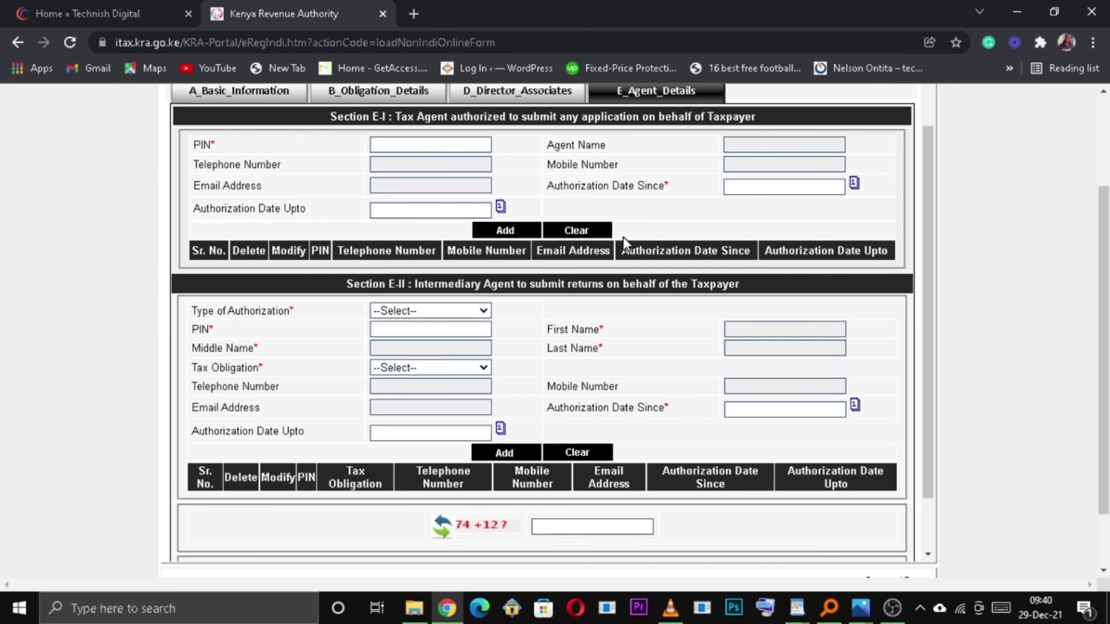
pyautogui.click(410, 149)
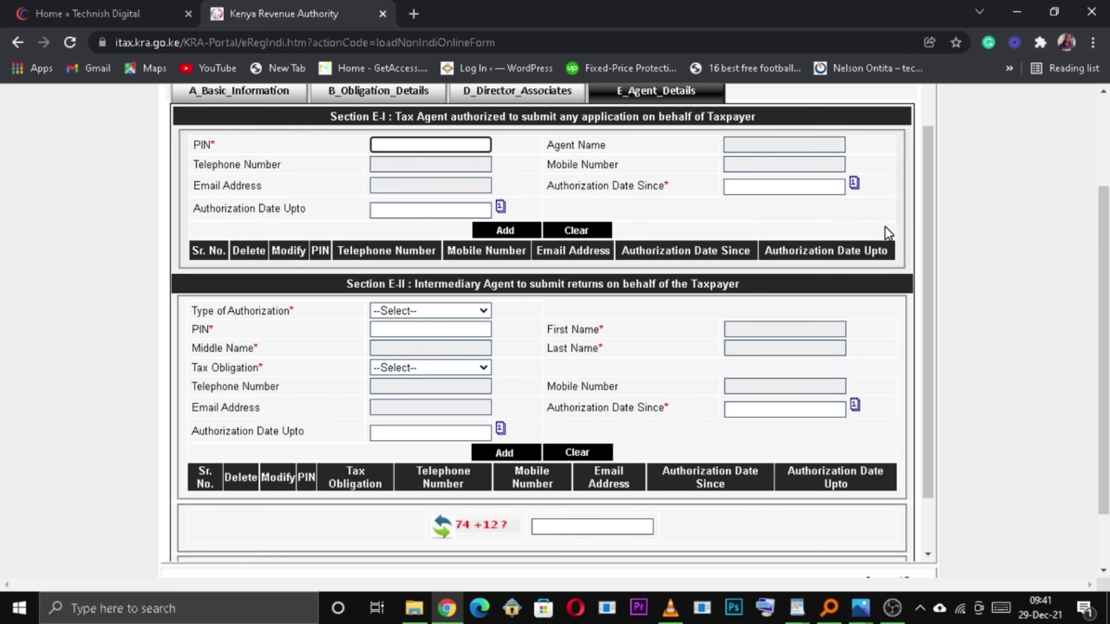
pyautogui.moveTo(924, 282); pyautogui.dragTo(937, 322)
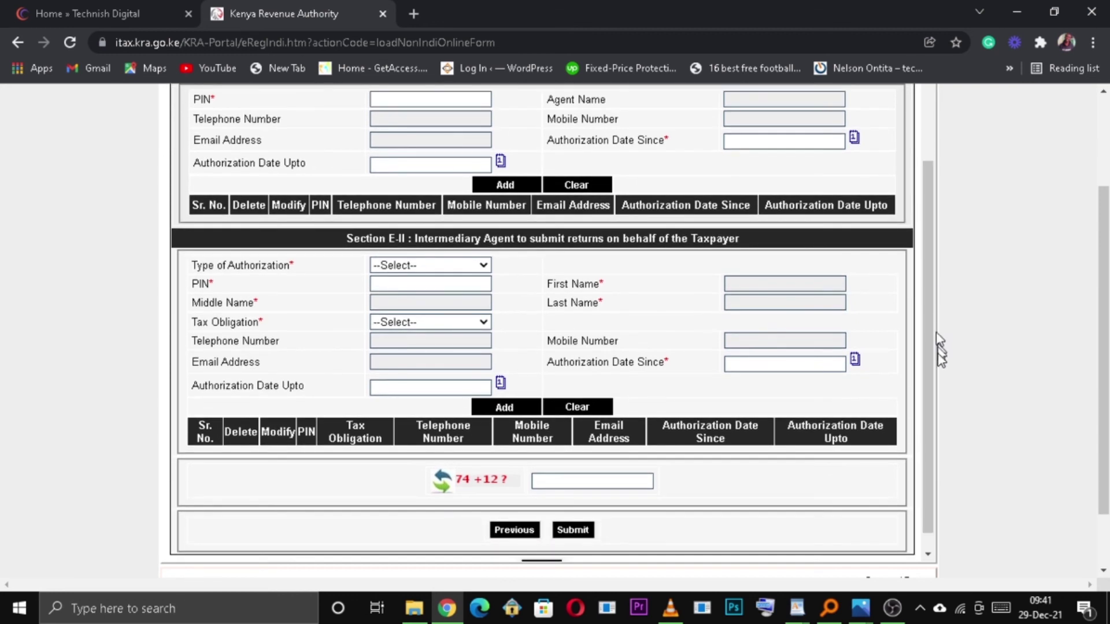
# - Answer the 74 + 12 security check with 86 and submit the registration
pyautogui.click(613, 485)
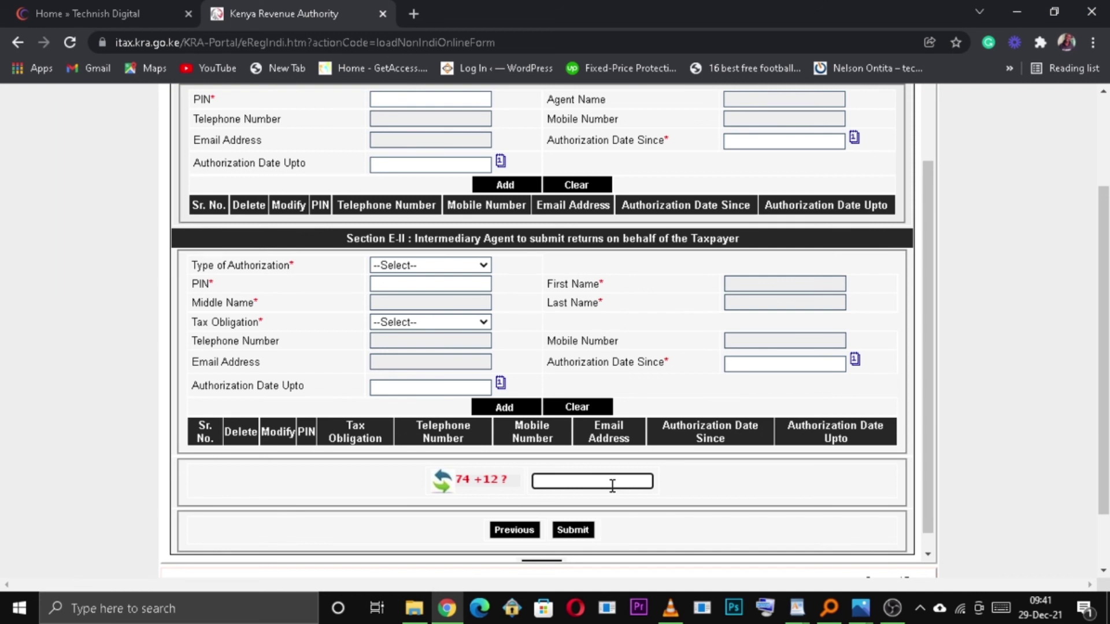
pyautogui.write('86')
pyautogui.moveTo(930, 512); pyautogui.dragTo(933, 529)
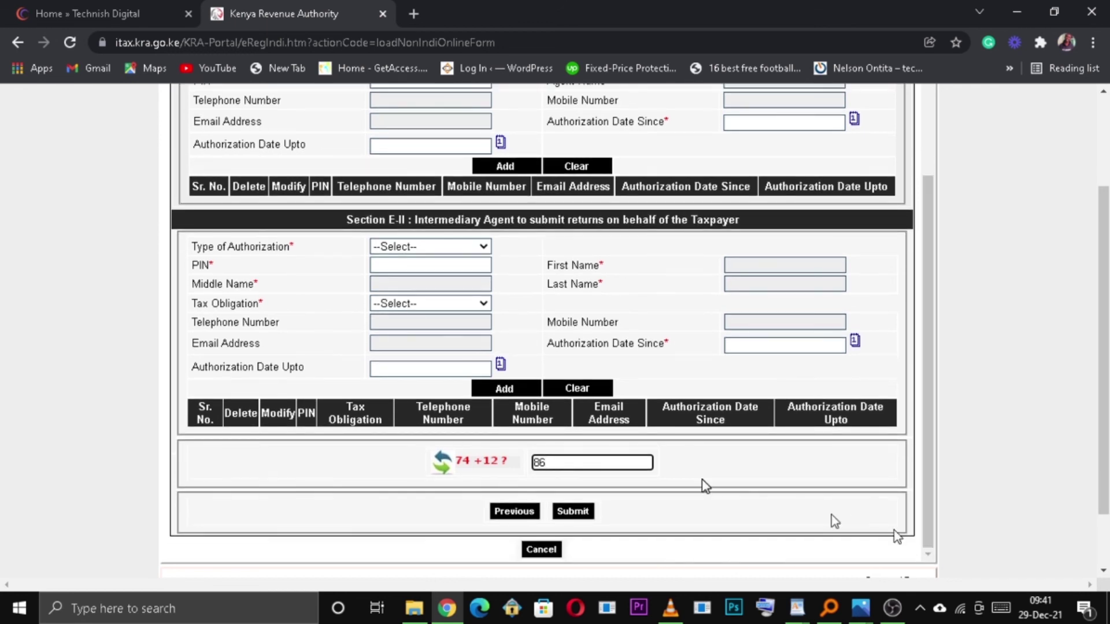
pyautogui.click(584, 519)
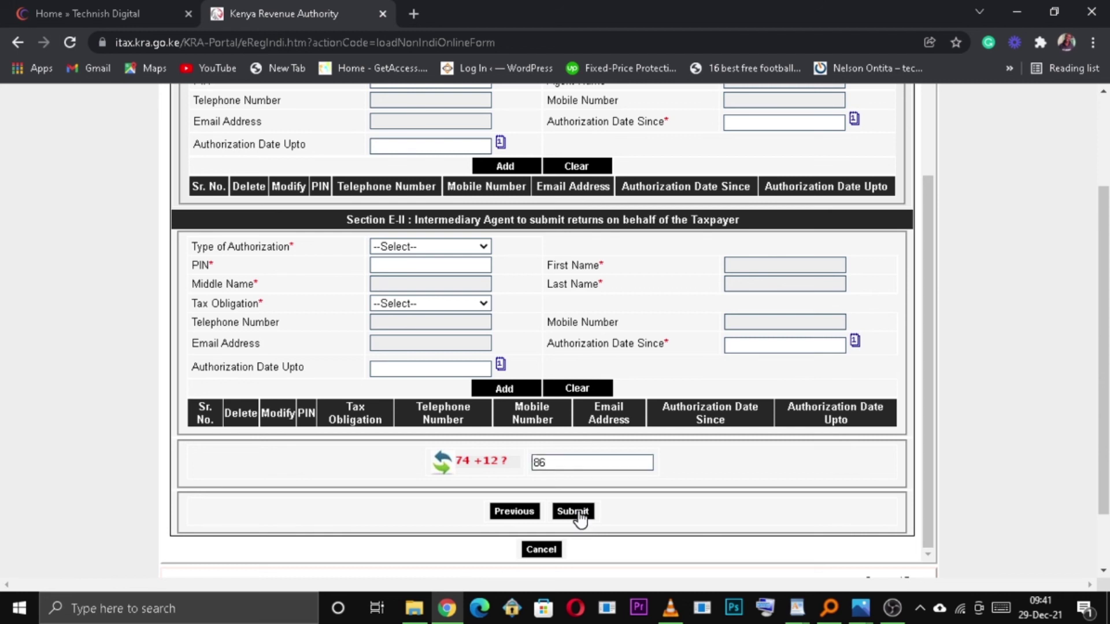